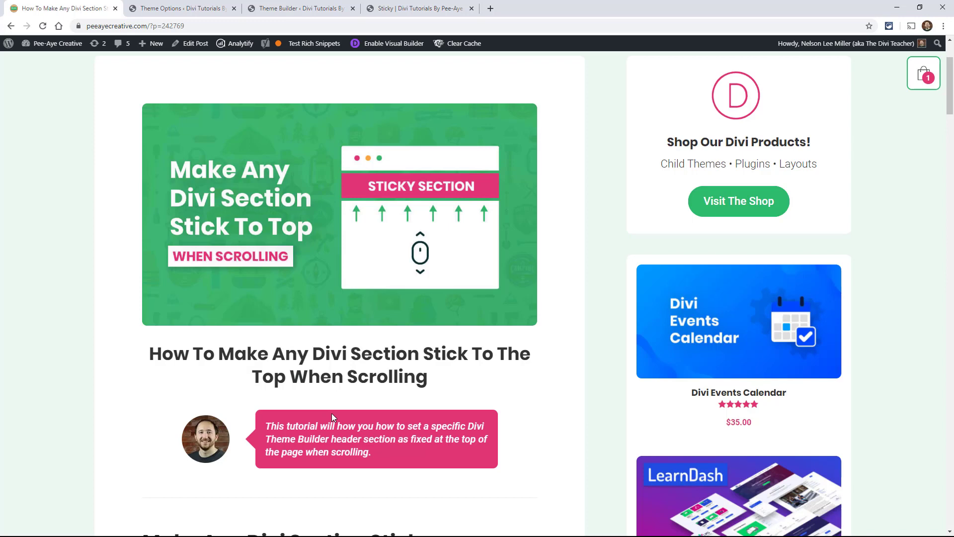
# Scroll the article down to the three-line sticky CSS snippet (position: sticky; top: 0px; z-index: 9999).
pyautogui.scroll(-2, 491, 289)
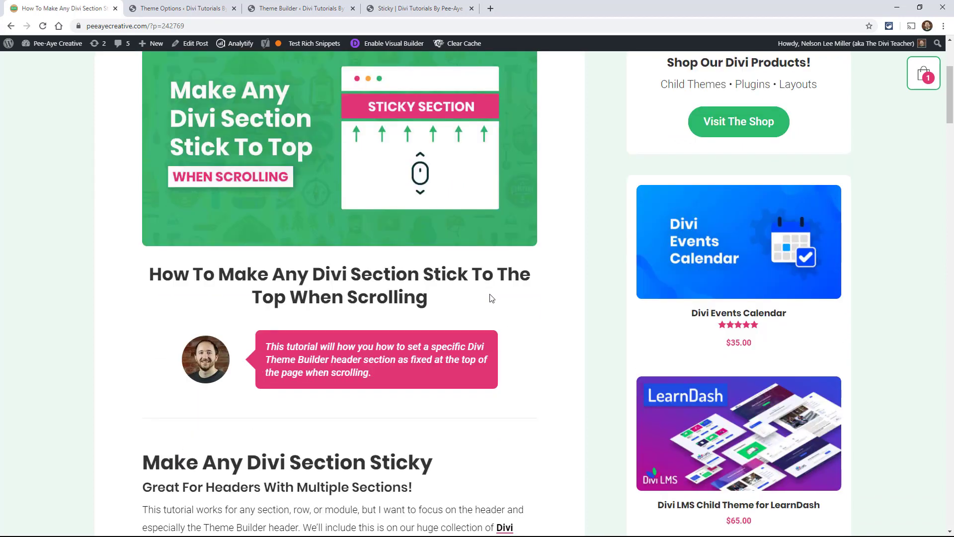
pyautogui.scroll(-4, 486, 315)
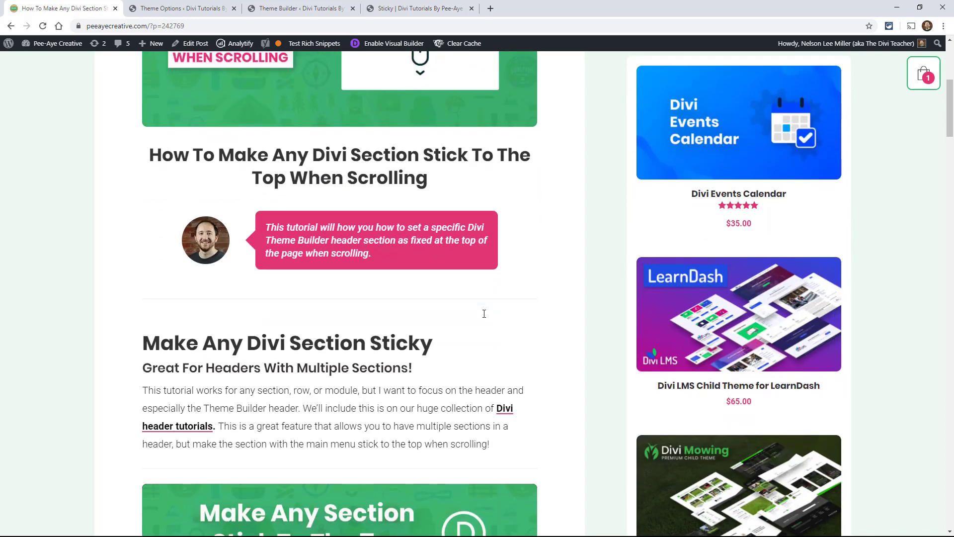
pyautogui.scroll(-4, 483, 316)
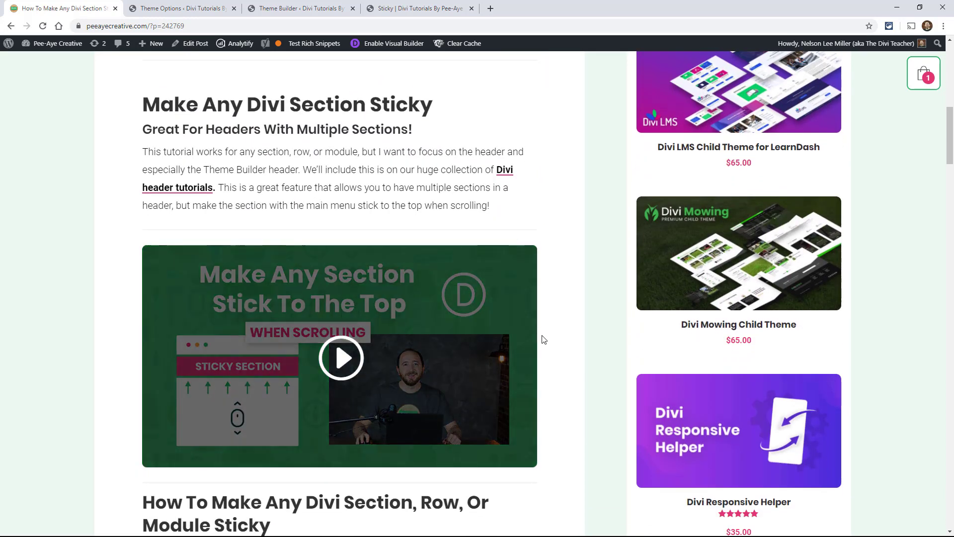
pyautogui.scroll(-2, 558, 352)
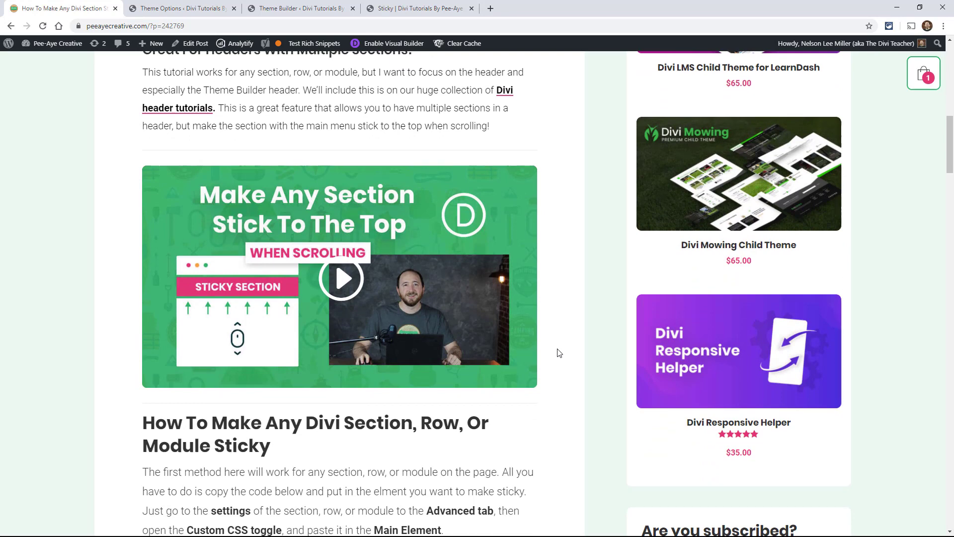
pyautogui.scroll(-5, 559, 353)
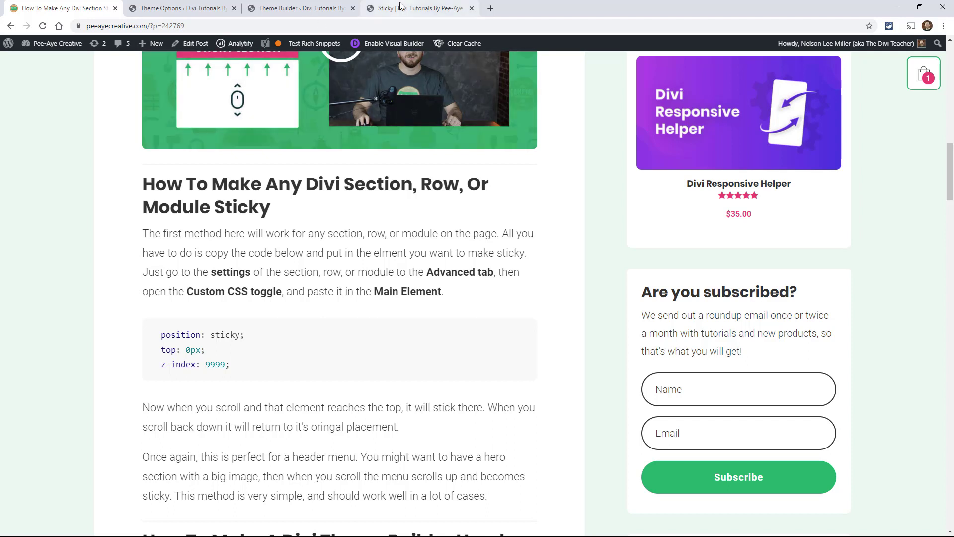
# On the Sticky demo page, set Section #2's Advanced position to Fixed.
pyautogui.click(417, 8)
pyautogui.moveTo(40, 191)
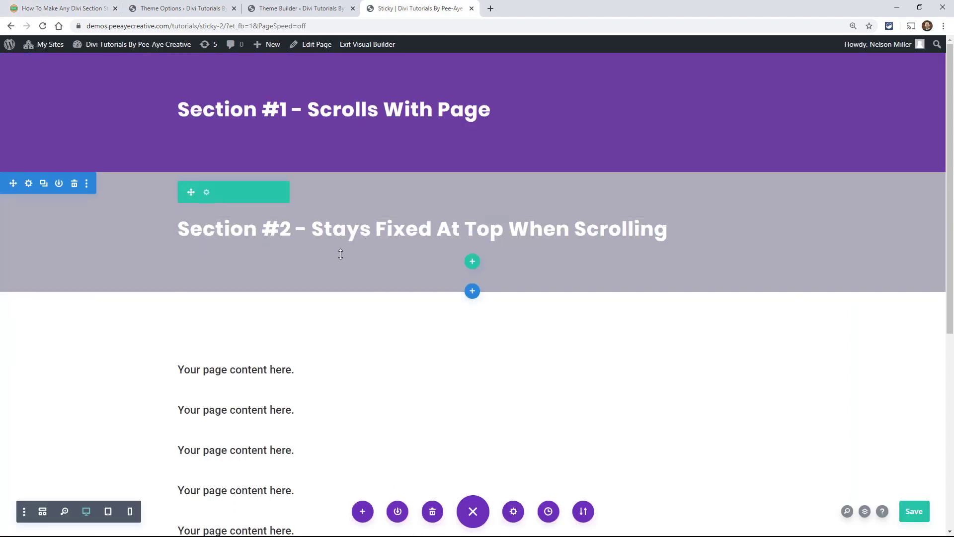
pyautogui.scroll(-1, 336, 270)
pyautogui.scroll(-10, 336, 271)
pyautogui.scroll(12, 334, 273)
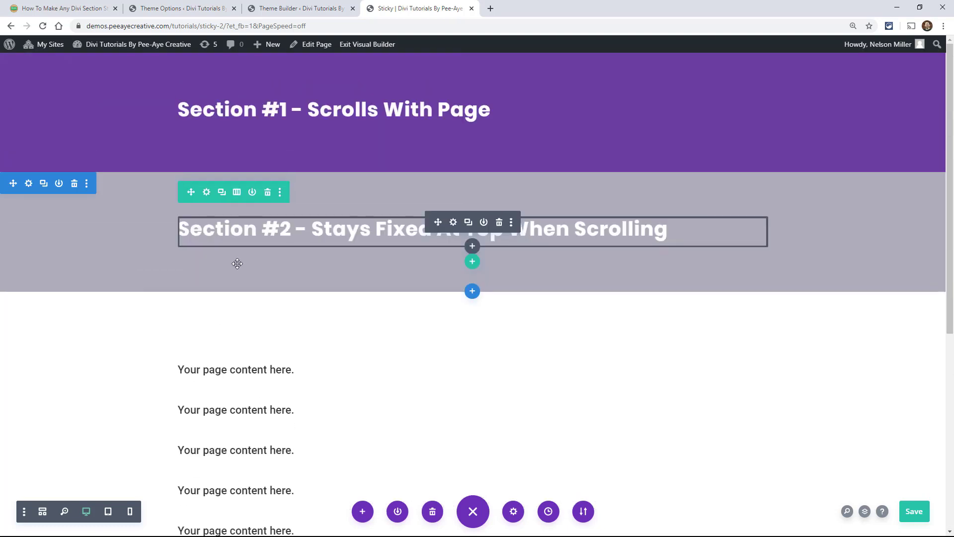
pyautogui.click(28, 183)
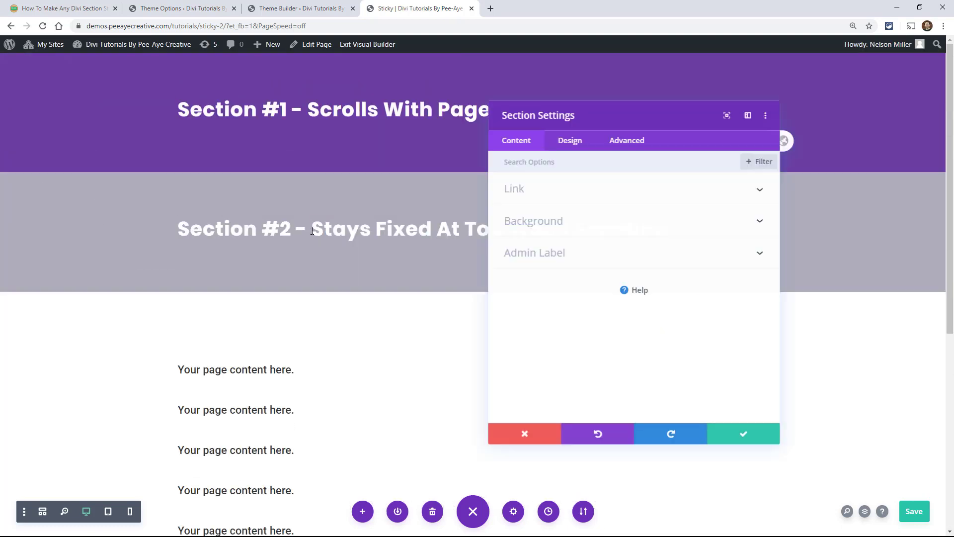
pyautogui.click(628, 138)
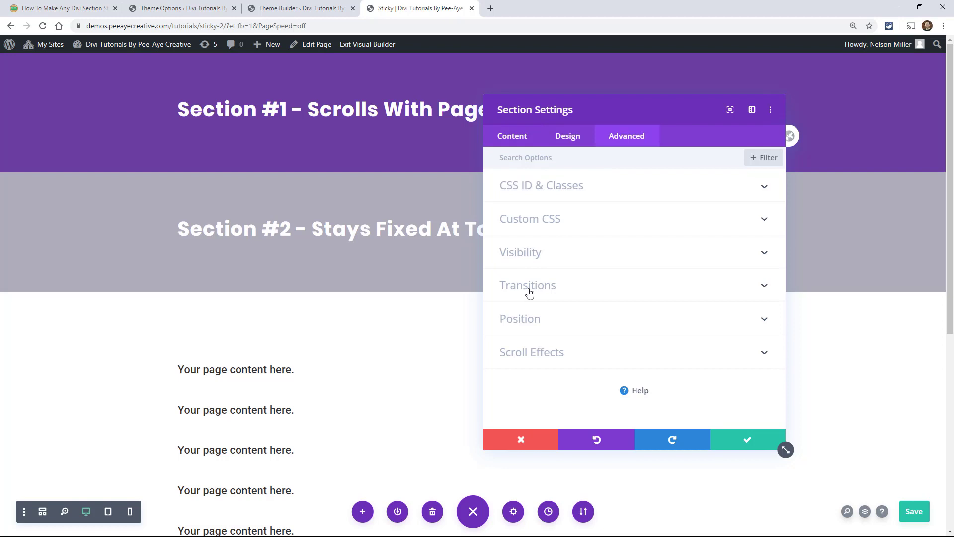
pyautogui.click(526, 317)
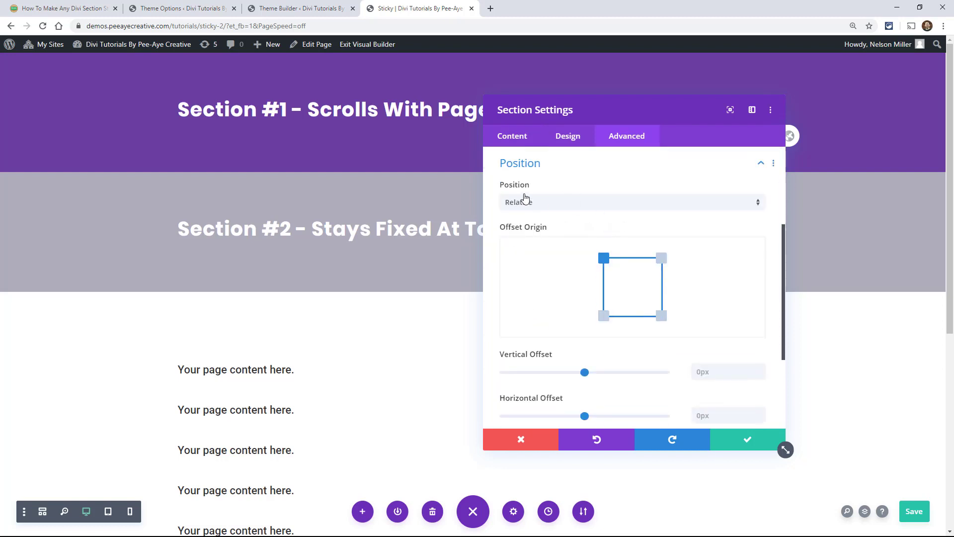
pyautogui.click(533, 208)
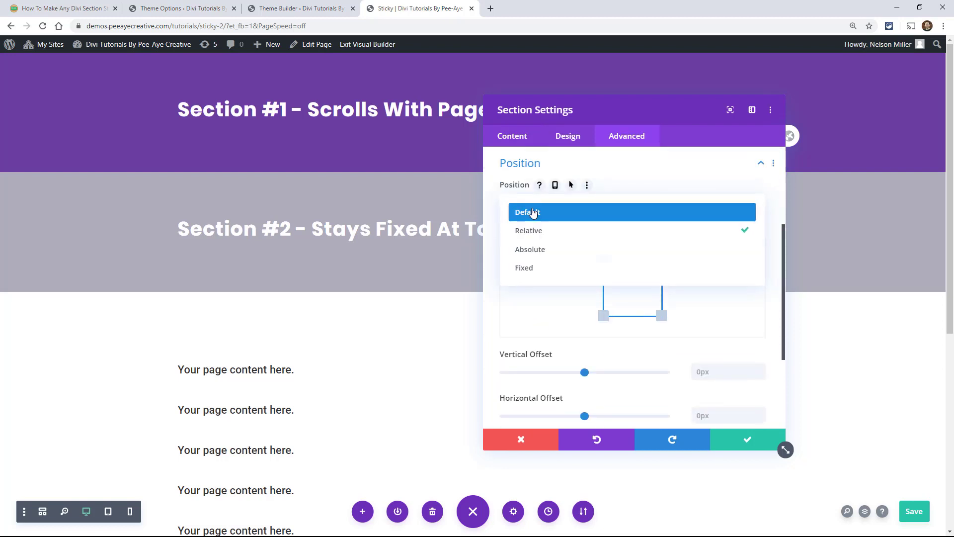
pyautogui.click(532, 269)
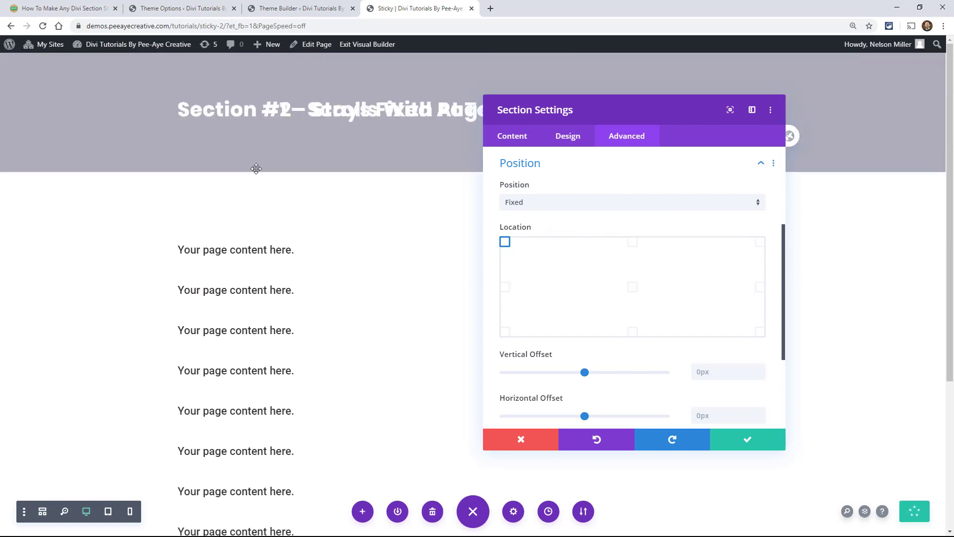
# Reset Section #2's position back to Relative and confirm the section settings.
pyautogui.scroll(-3, 644, 381)
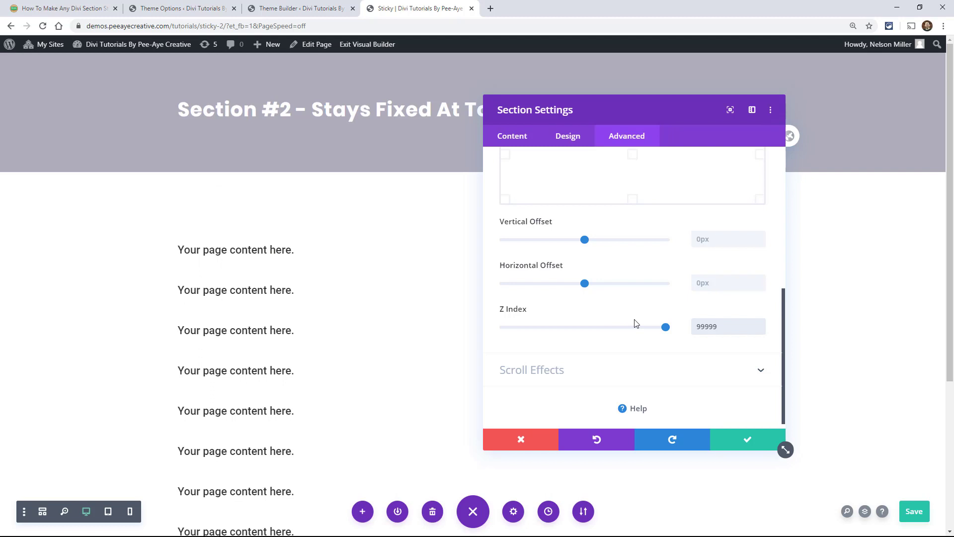
pyautogui.scroll(4, 559, 248)
pyautogui.moveTo(552, 266)
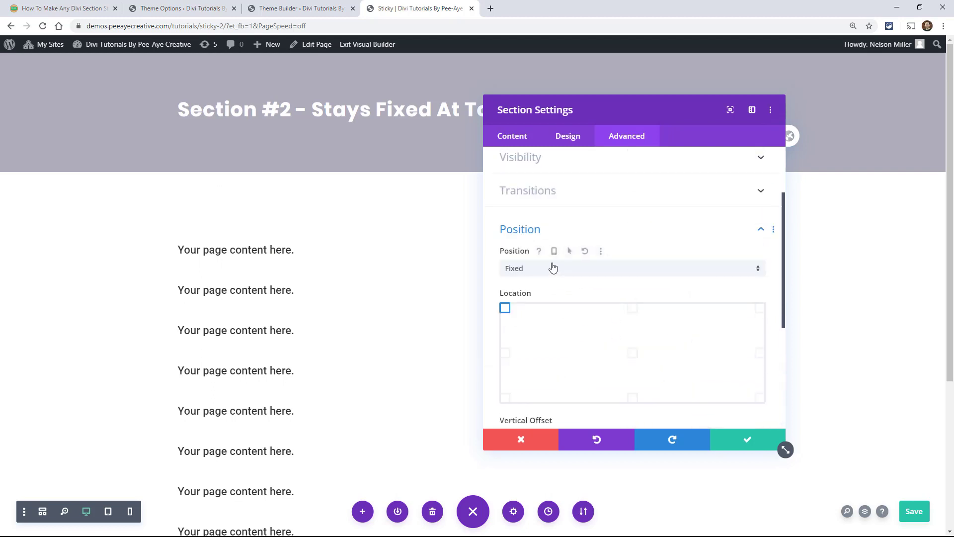
pyautogui.click(587, 251)
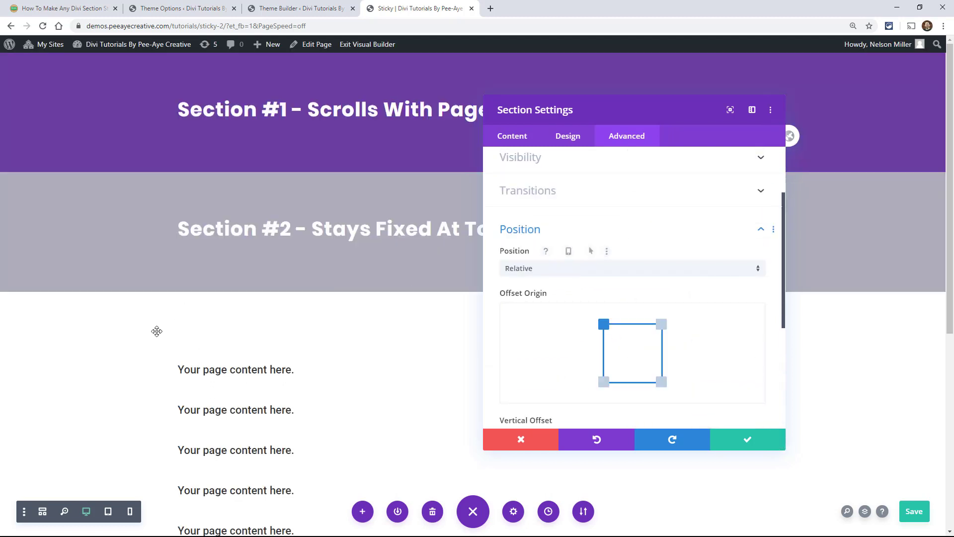
pyautogui.scroll(-5, 153, 333)
pyautogui.scroll(5, 154, 343)
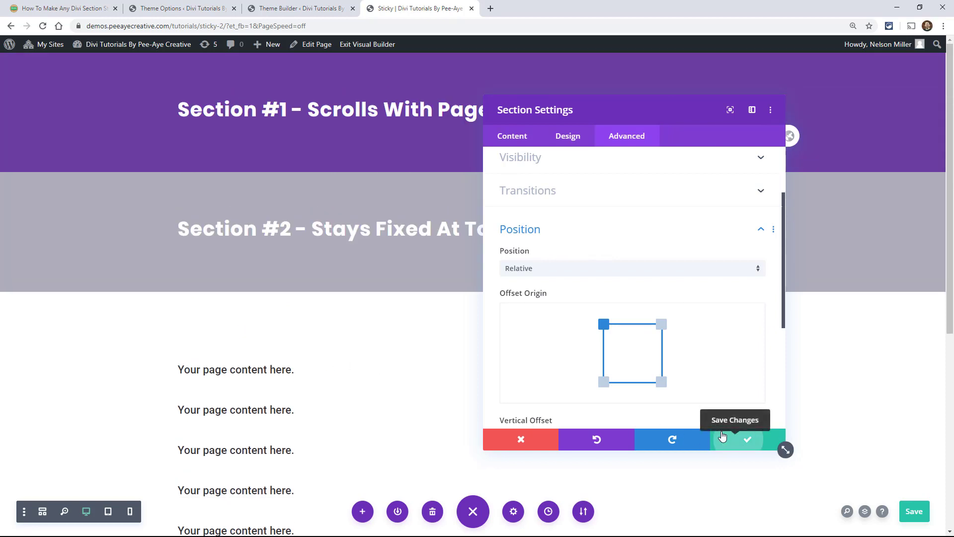
pyautogui.click(737, 443)
# Back in the tutorial article, select the three lines of sticky CSS.
pyautogui.click(59, 12)
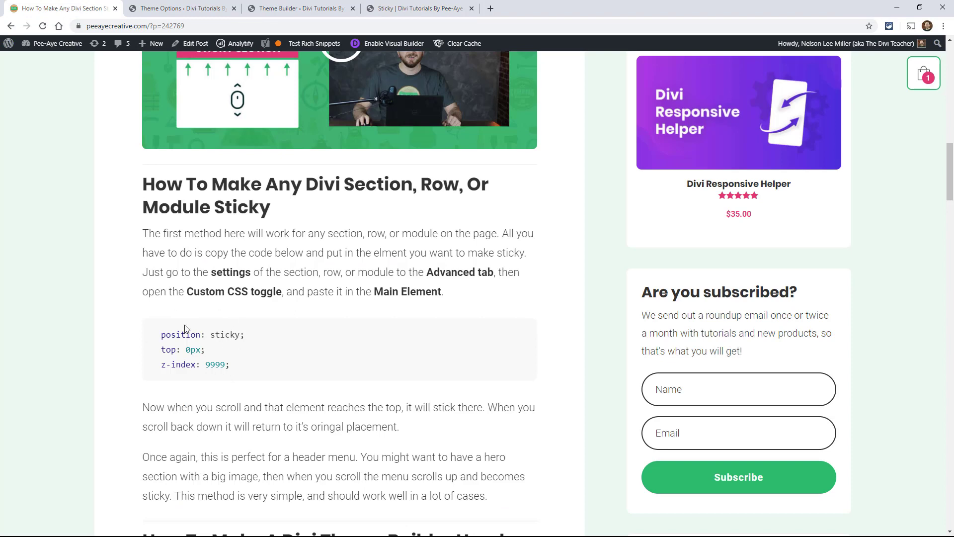
pyautogui.scroll(2, 296, 352)
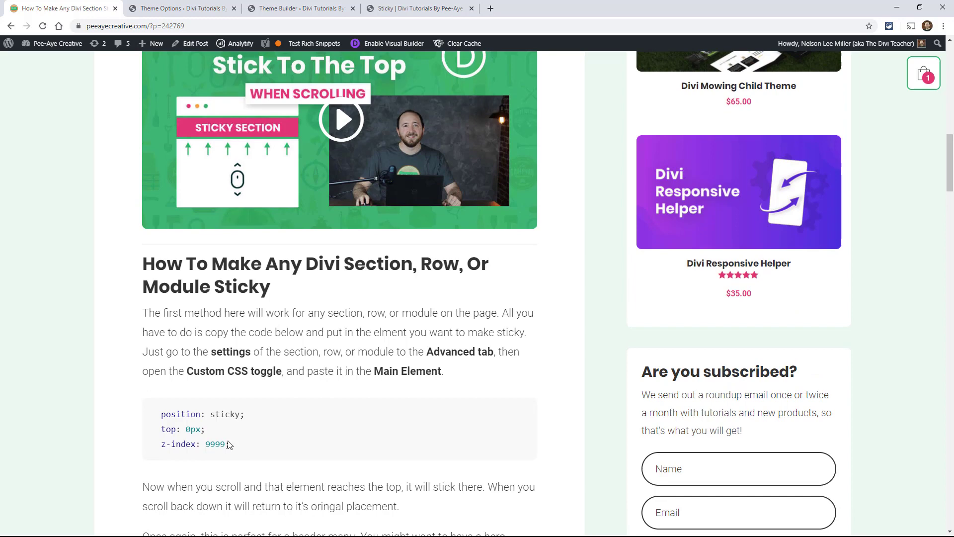
pyautogui.moveTo(161, 415); pyautogui.dragTo(239, 450)
pyautogui.hotkey('ctrl', 'c')
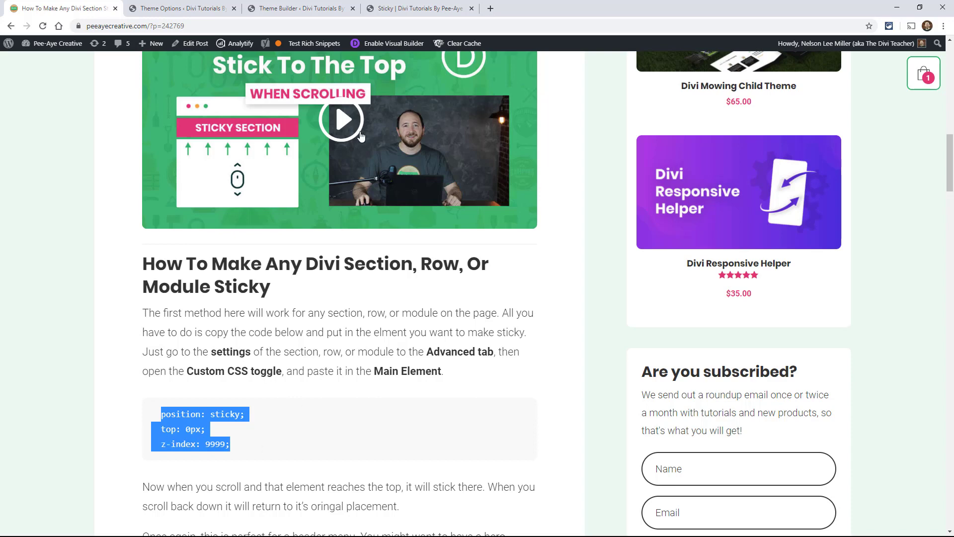
# Paste position: sticky; top: 0px; z-index: 9999 into Section #2's Main Element custom CSS.
pyautogui.click(396, 5)
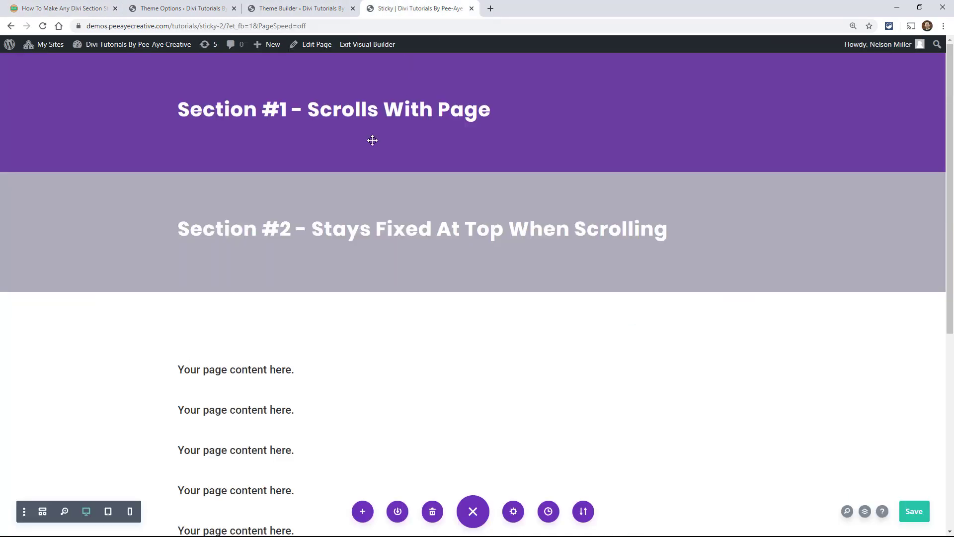
pyautogui.moveTo(54, 198)
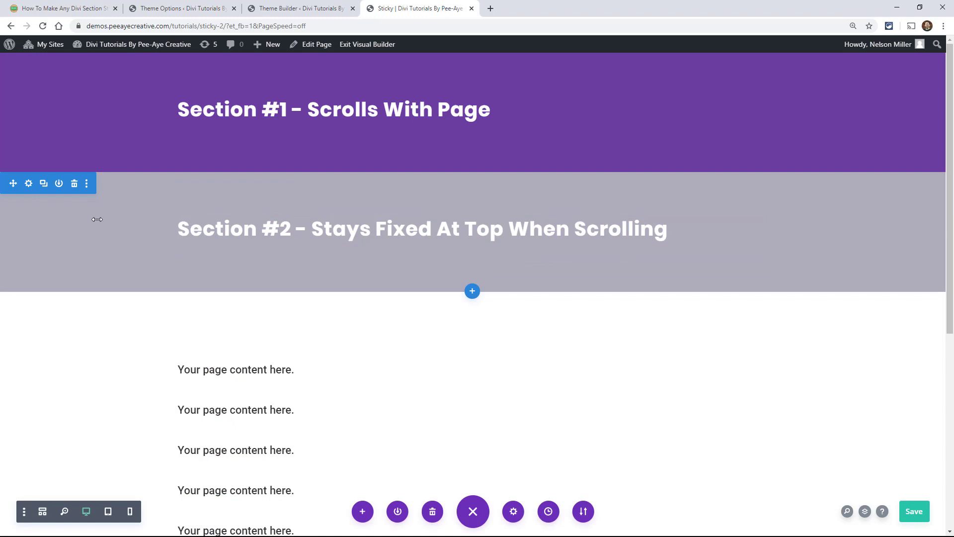
pyautogui.click(28, 184)
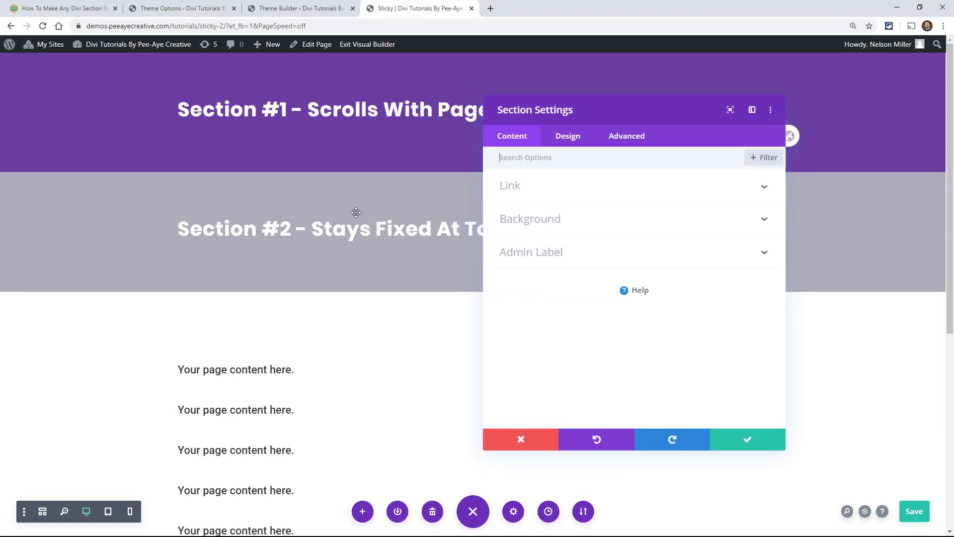
pyautogui.click(624, 142)
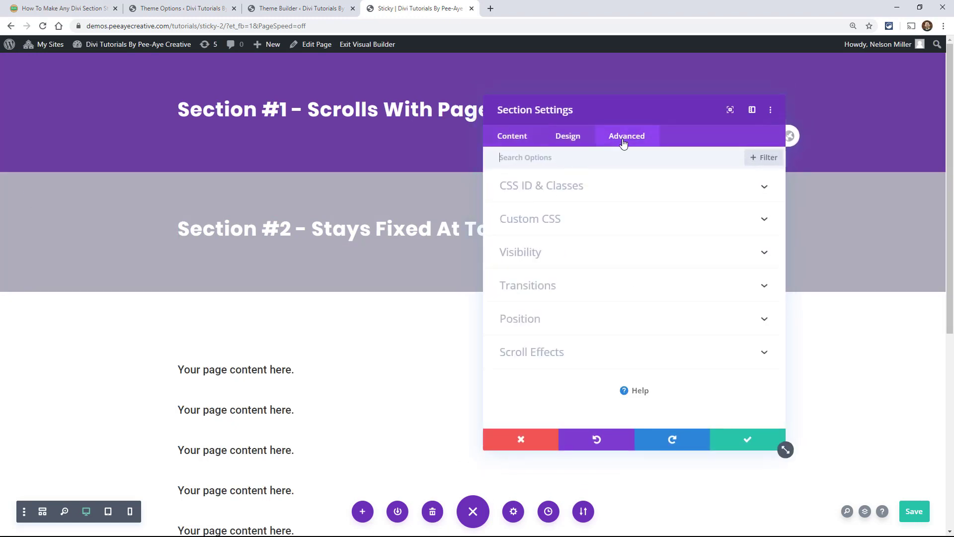
pyautogui.click(526, 223)
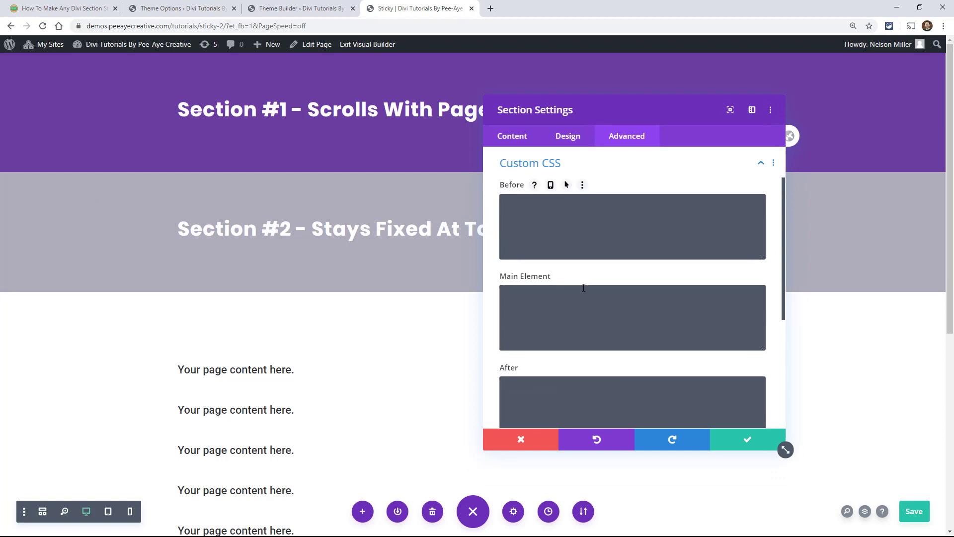
pyautogui.click(532, 298)
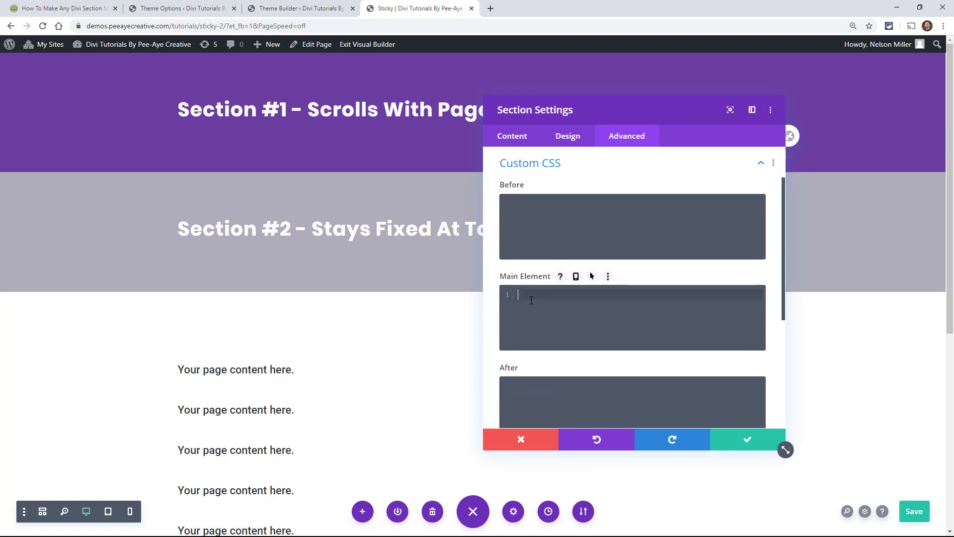
pyautogui.hotkey('ctrl', 'v')
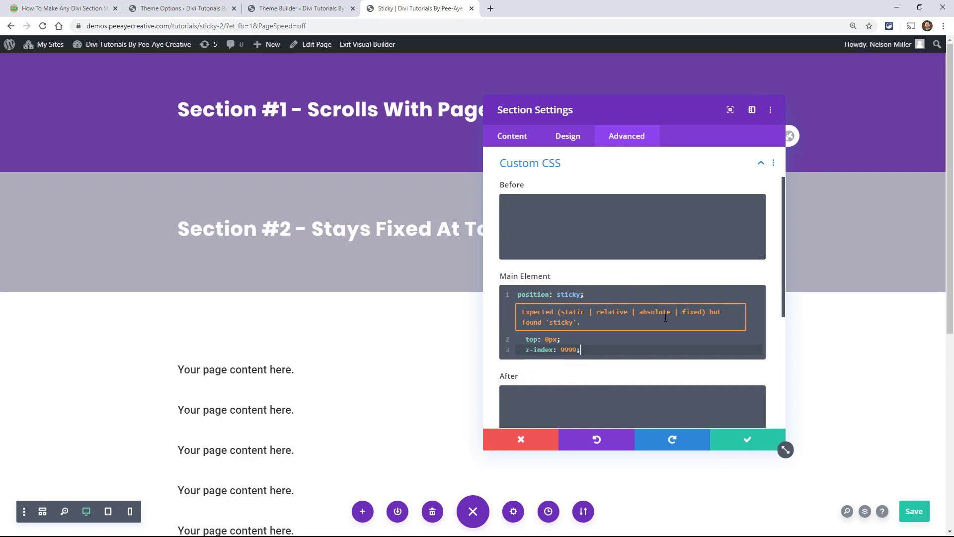
# Confirm the CSS change and scroll to check that Section #2 stays pinned at the top.
pyautogui.click(738, 447)
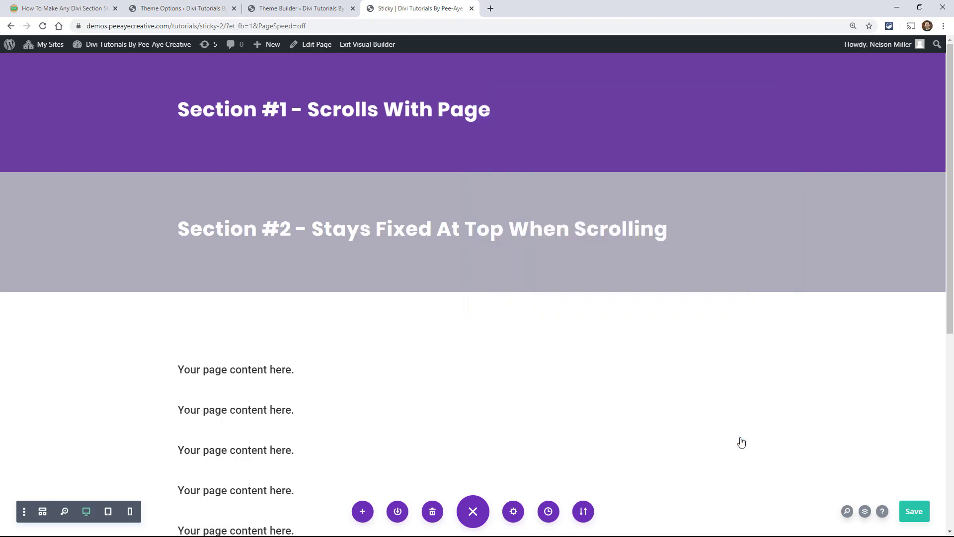
pyautogui.scroll(-1, 444, 323)
pyautogui.scroll(-5, 444, 322)
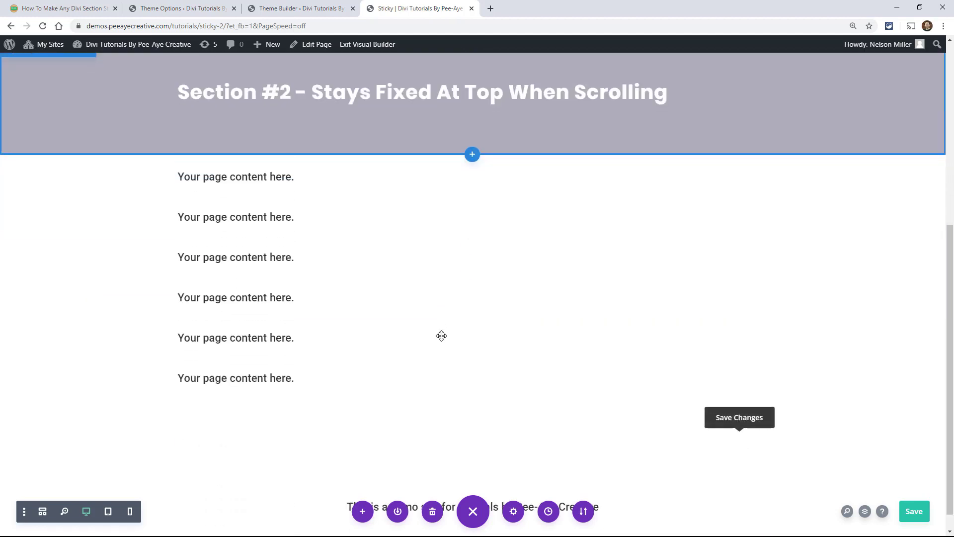
pyautogui.scroll(6, 441, 339)
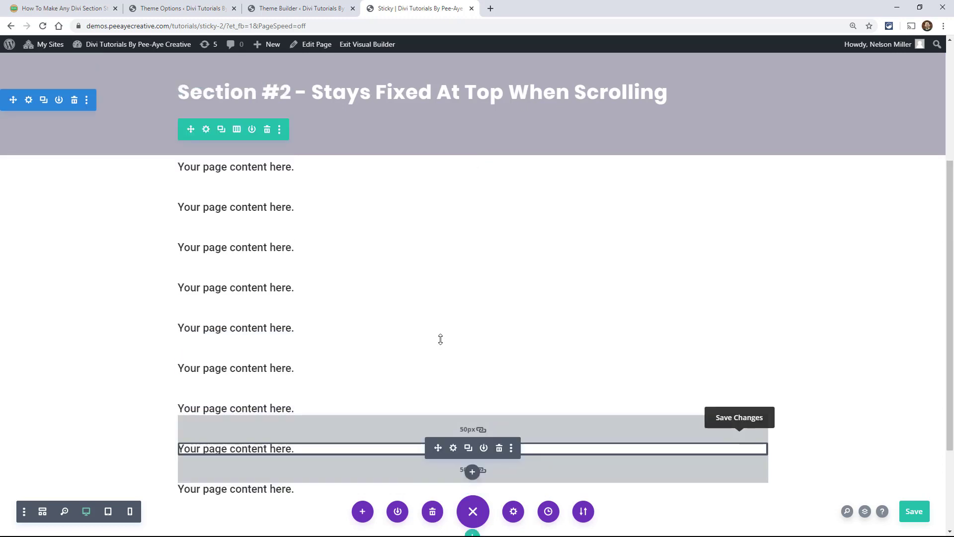
pyautogui.scroll(-5, 441, 339)
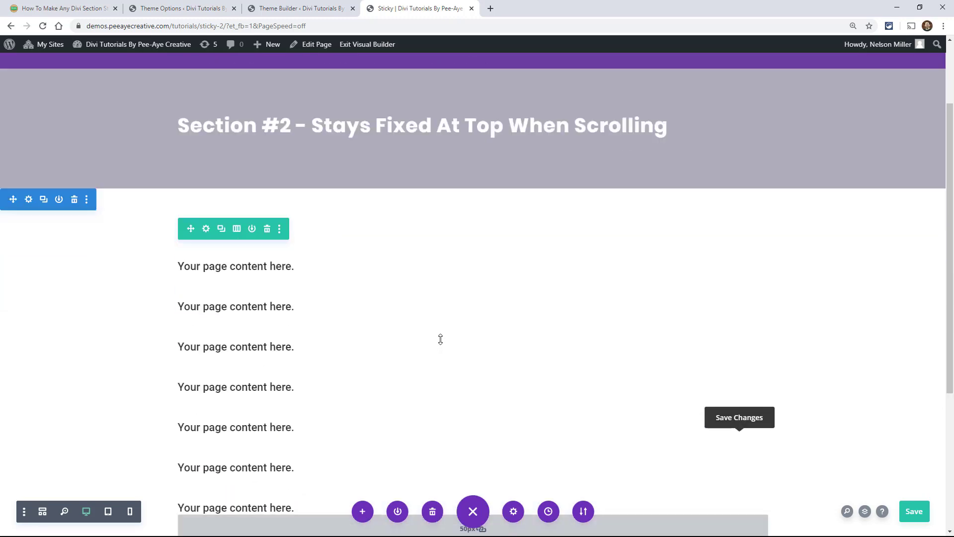
pyautogui.scroll(3, 440, 341)
pyautogui.scroll(3, 439, 342)
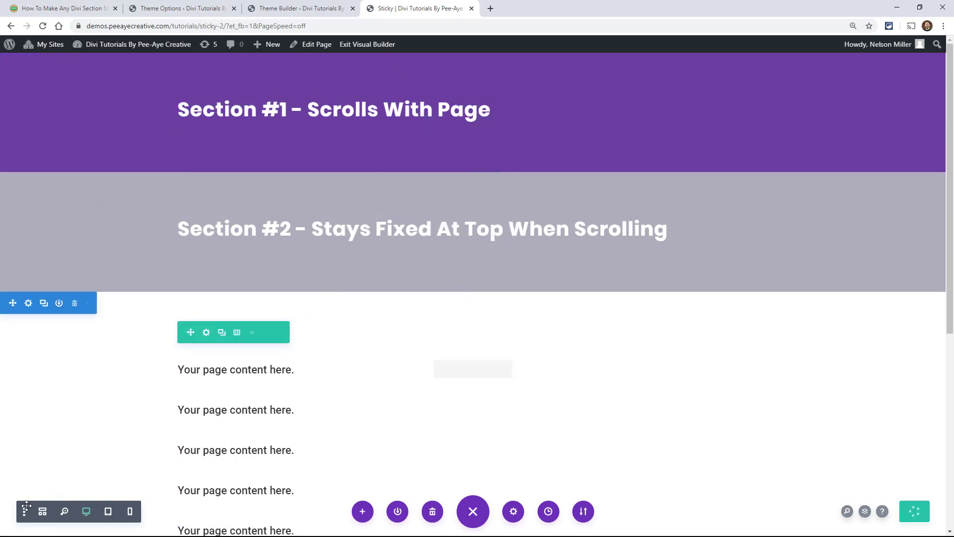
# Save the Sticky demo page with the sticky Section #2.
pyautogui.hotkey('ctrl', 's')
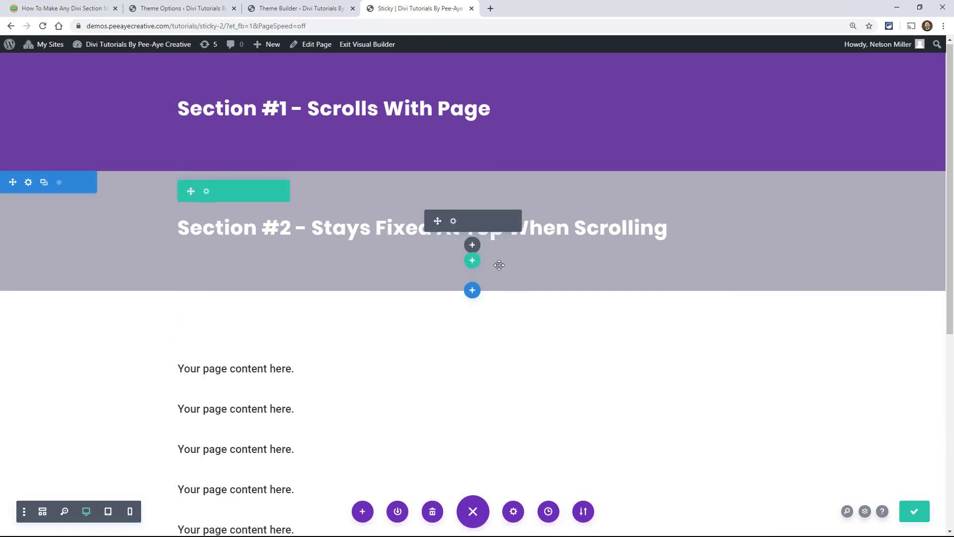
pyautogui.scroll(-3, 496, 269)
pyautogui.scroll(3, 554, 300)
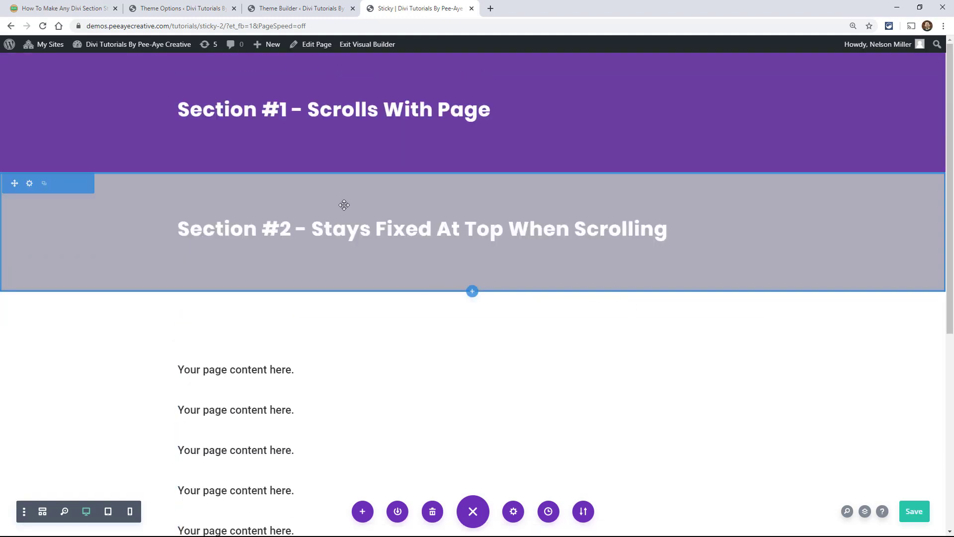
pyautogui.scroll(-5, 672, 394)
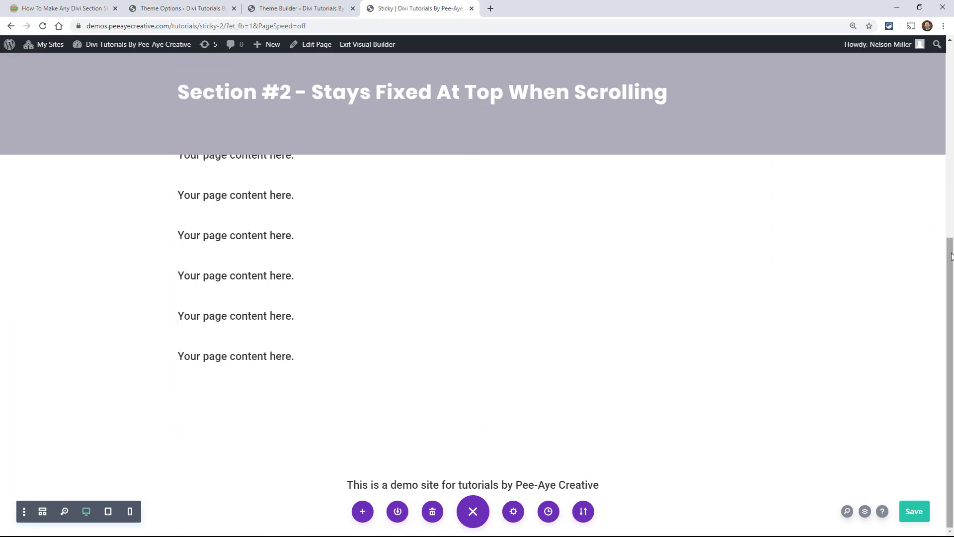
pyautogui.moveTo(952, 256); pyautogui.dragTo(952, 45)
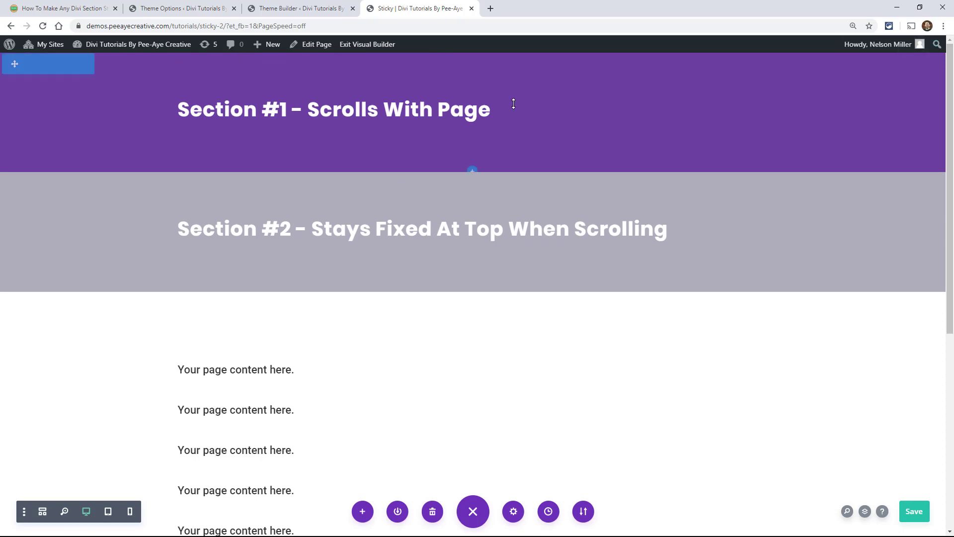
pyautogui.click(915, 511)
# In the article, scroll down to the 'How To Make A Divi Theme Builder Header Menu Sticky' section.
pyautogui.click(59, 8)
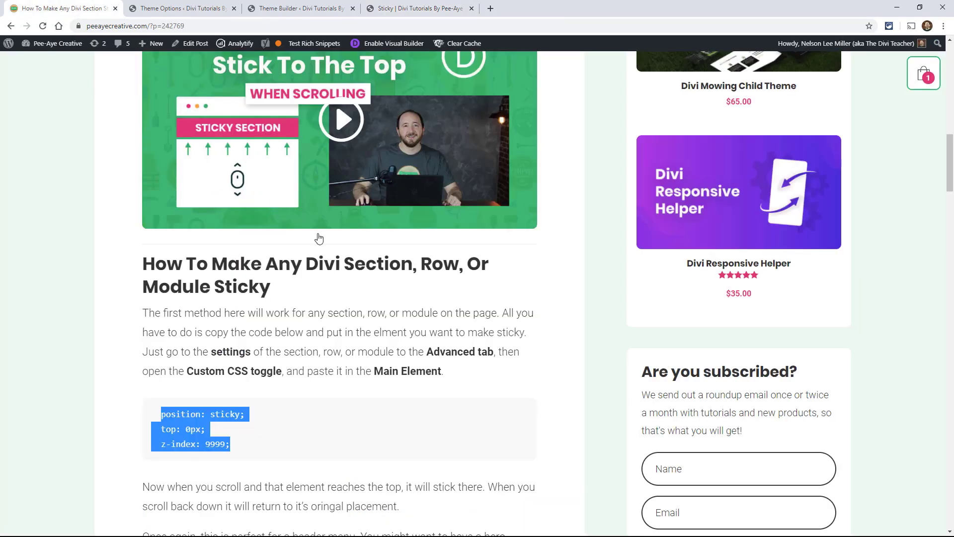
pyautogui.scroll(-5, 319, 239)
pyautogui.click(327, 284)
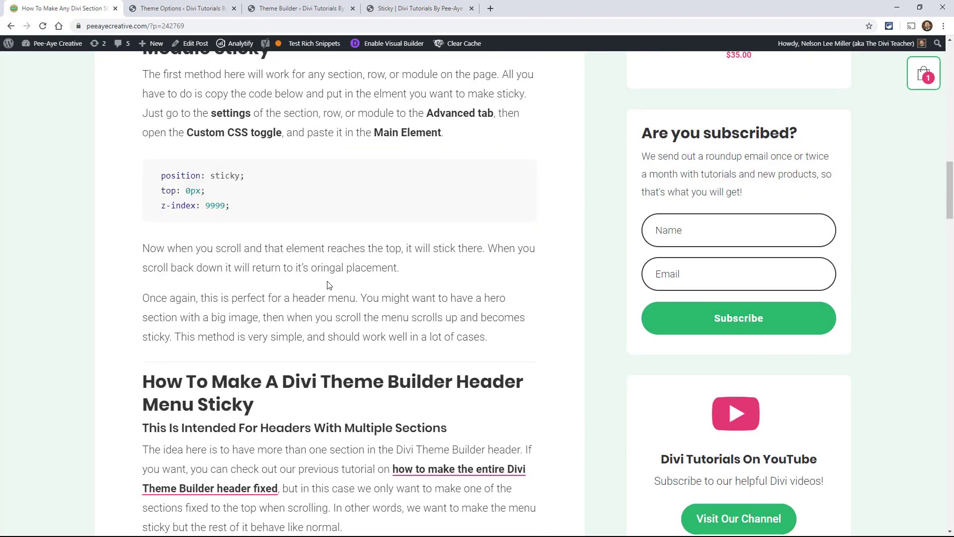
pyautogui.scroll(-5, 344, 296)
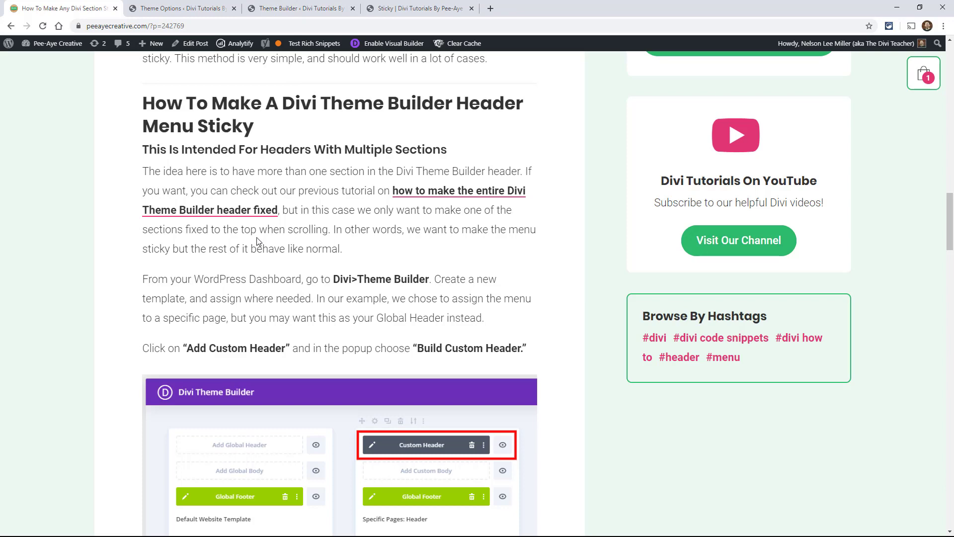
pyautogui.scroll(-3, 247, 256)
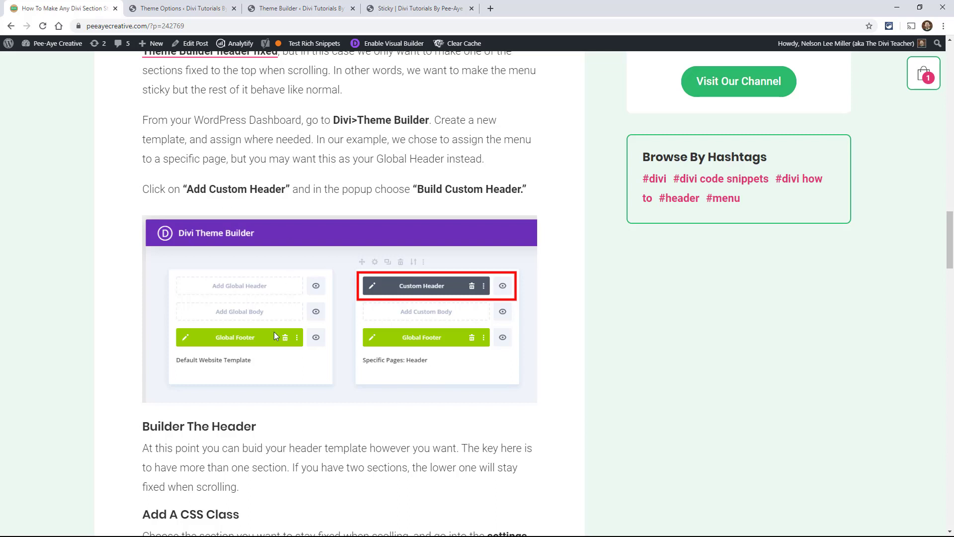
# Edit the Custom Header of the Theme Builder's 'Specific Pages: Sticky' template.
pyautogui.click(313, 10)
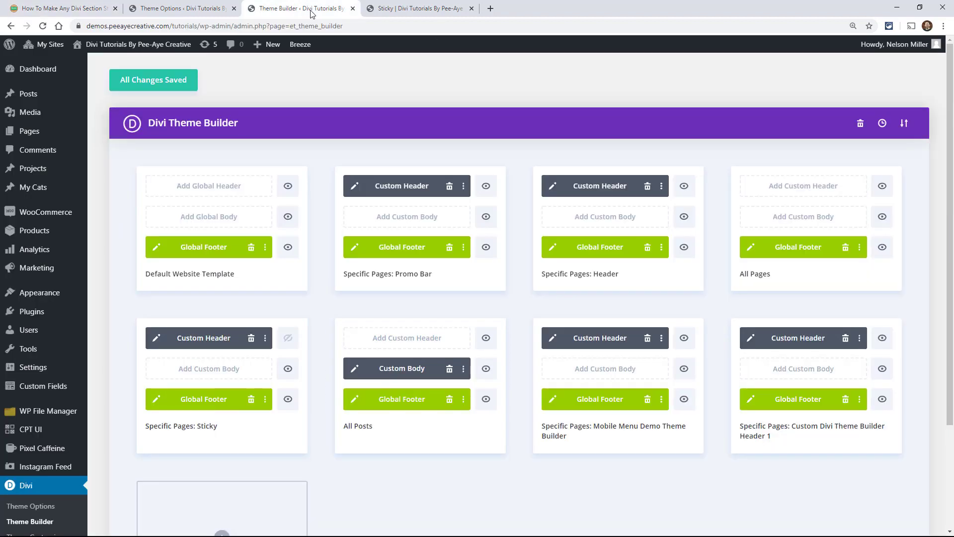
pyautogui.scroll(-3, 270, 402)
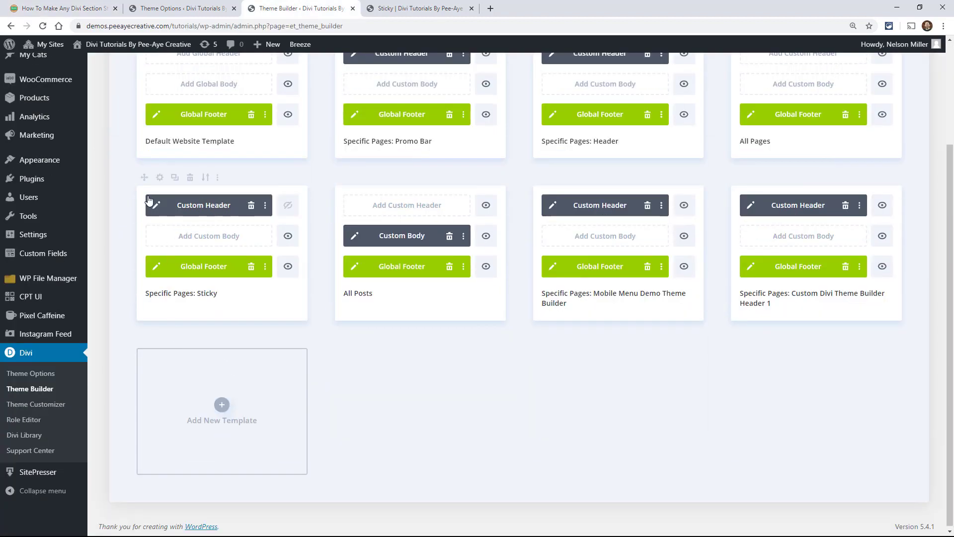
pyautogui.scroll(2, 218, 222)
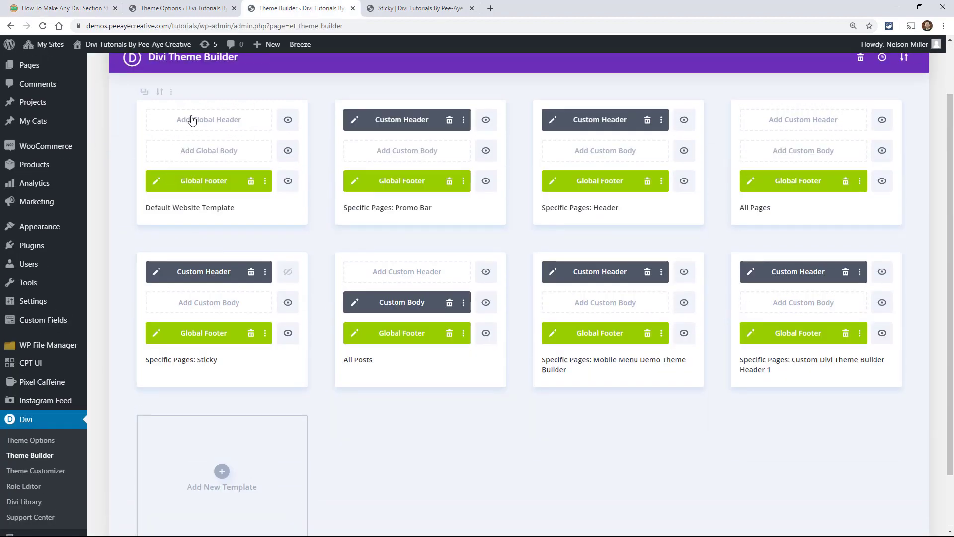
pyautogui.click(156, 272)
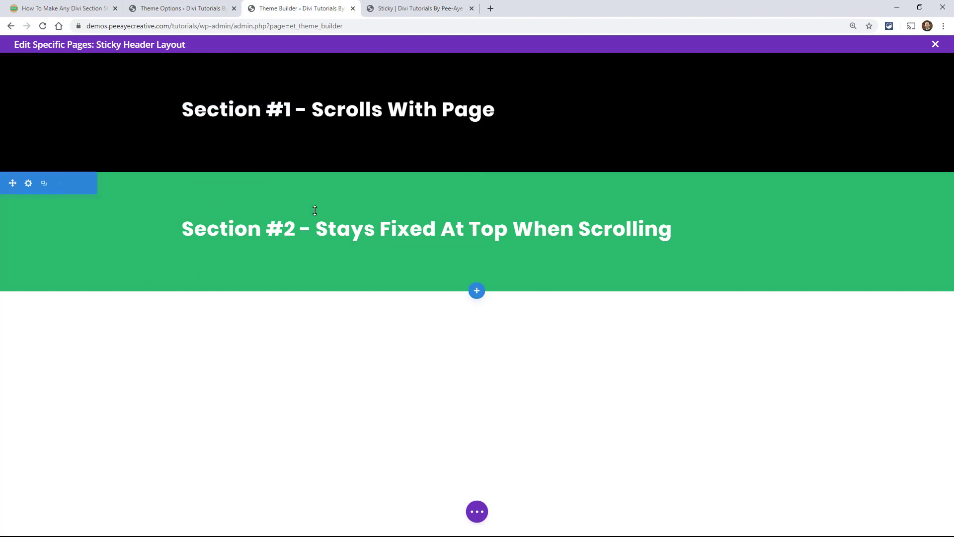
# Back in the article, select the class name pa-header under 'Add A CSS Class'.
pyautogui.click(78, 10)
pyautogui.scroll(-5, 292, 311)
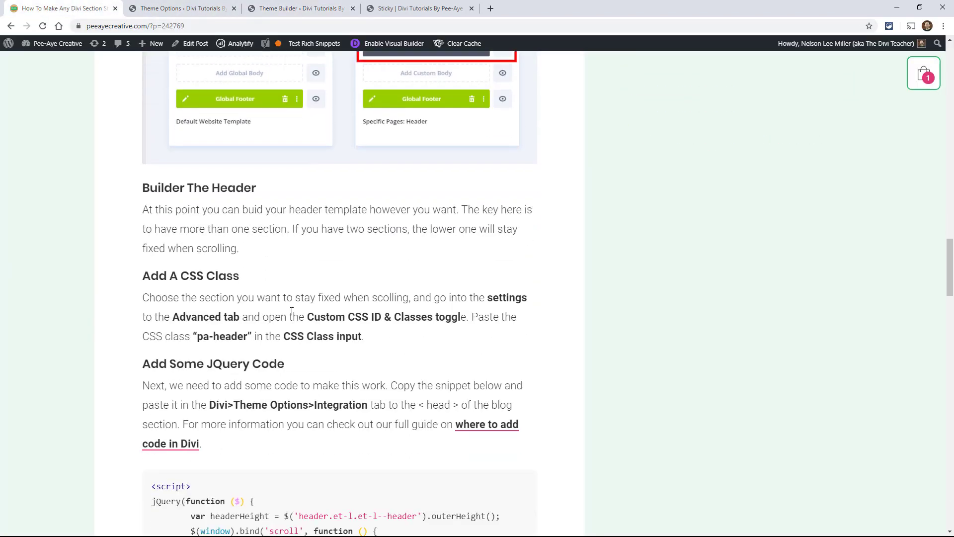
pyautogui.moveTo(248, 339); pyautogui.dragTo(197, 341)
pyautogui.hotkey('ctrl', 'c')
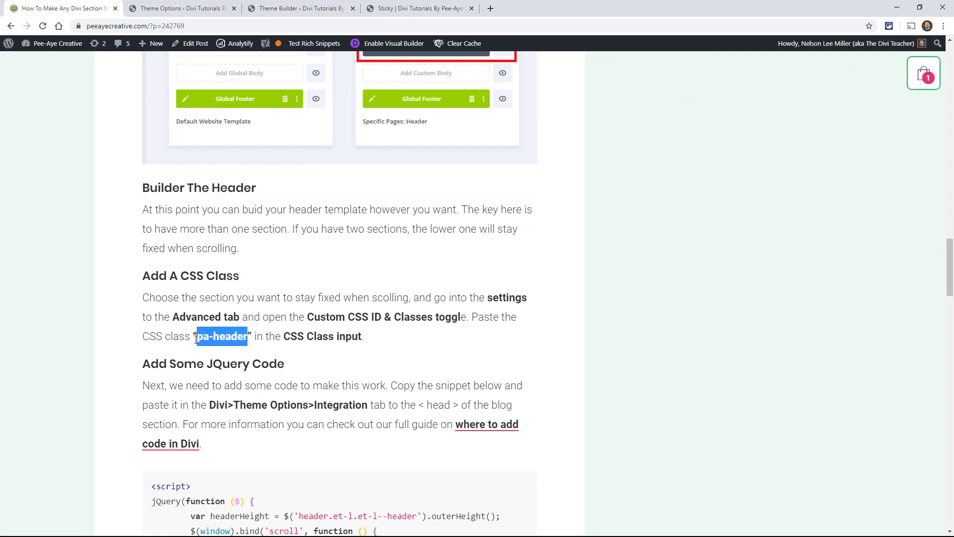
# Paste pa-header into the green Section #2's CSS Class field and save the Sticky Header Layout.
pyautogui.click(270, 13)
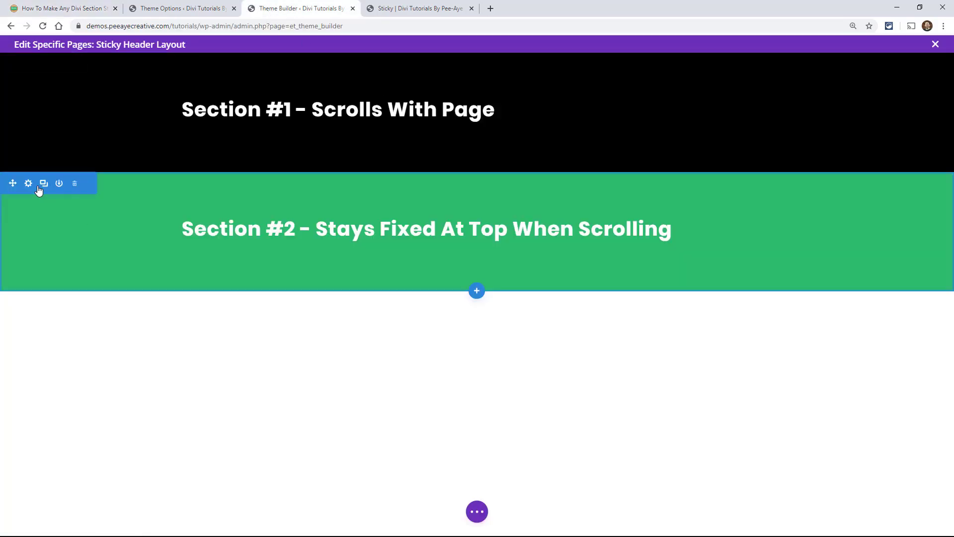
pyautogui.click(28, 185)
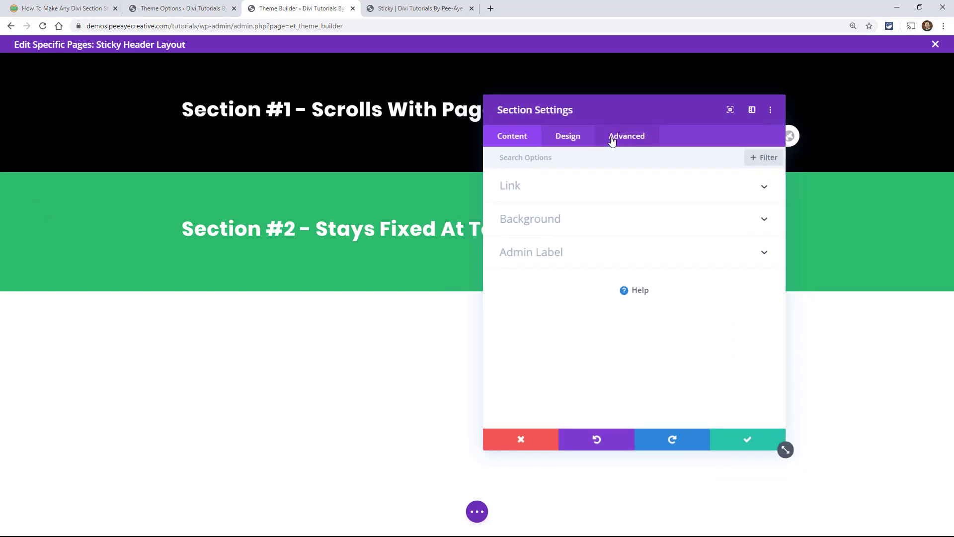
pyautogui.click(612, 139)
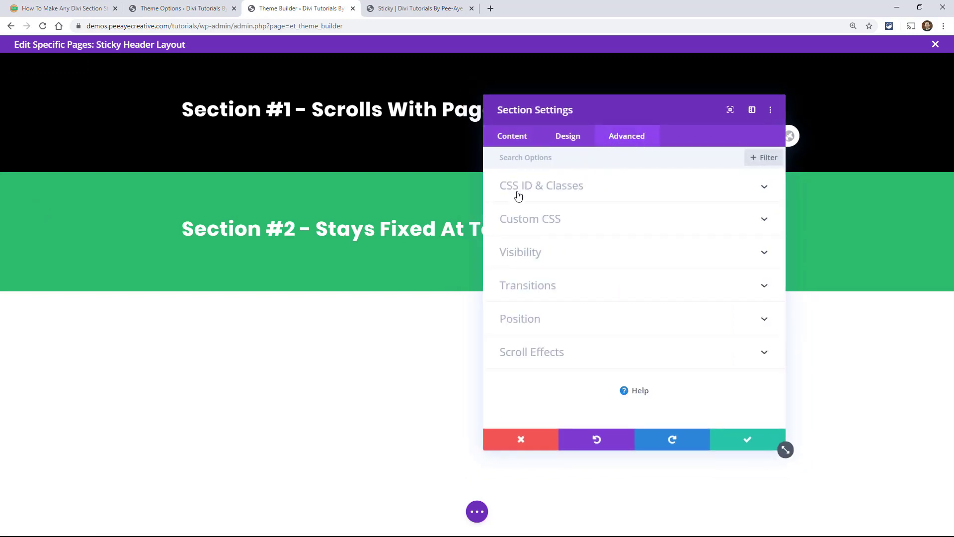
pyautogui.click(543, 192)
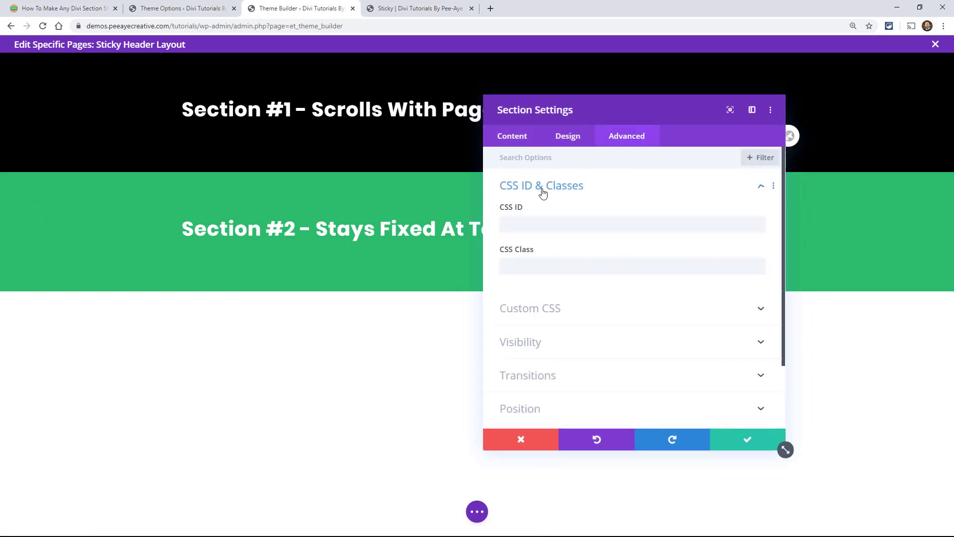
pyautogui.click(534, 274)
pyautogui.hotkey('ctrl', 'v')
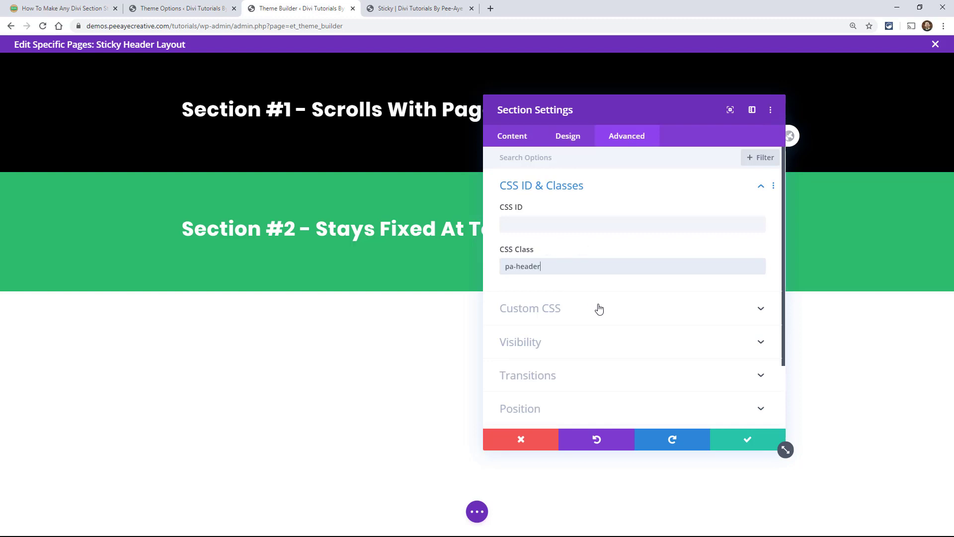
pyautogui.click(745, 438)
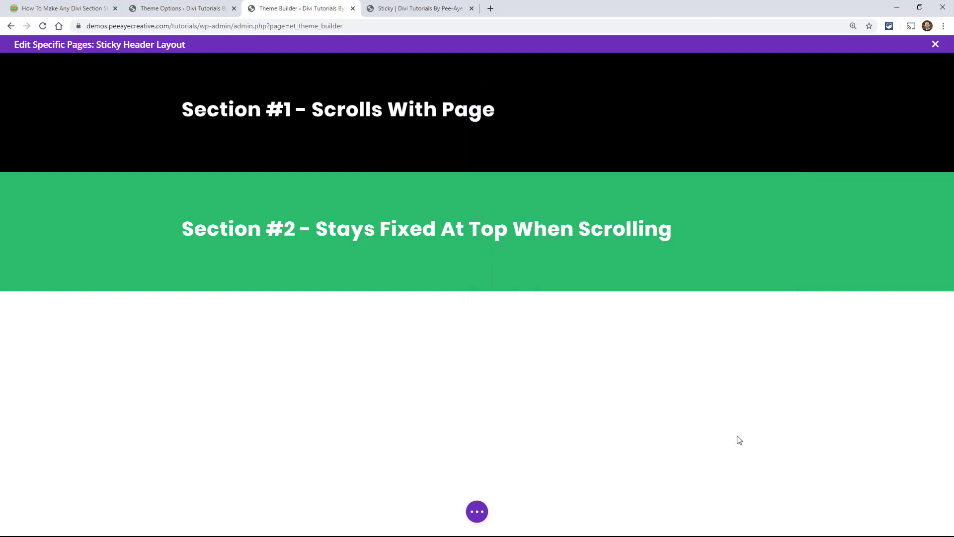
pyautogui.click(477, 512)
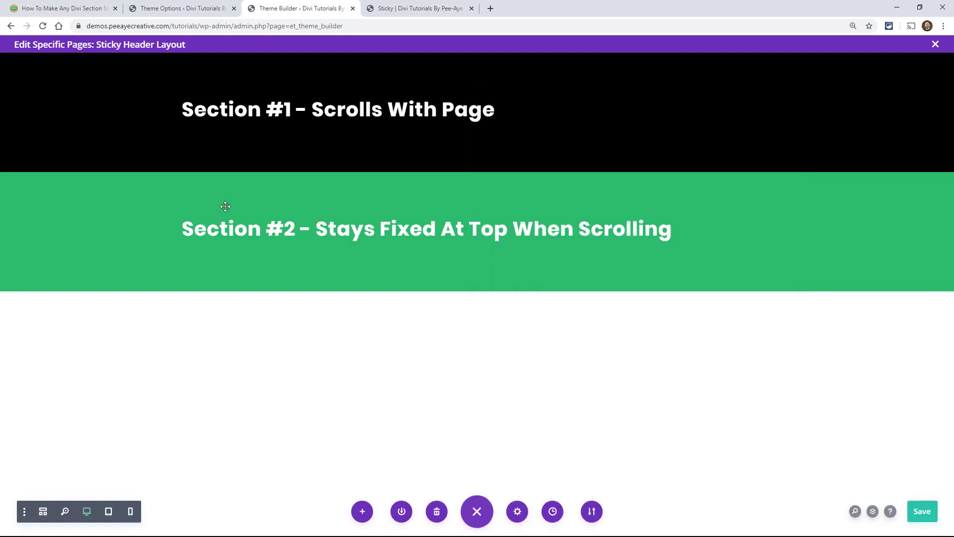
pyautogui.click(923, 513)
# Back in the article, clear the pa-header selection and scroll to the 'Add Some JQuery Code' step.
pyautogui.click(61, 9)
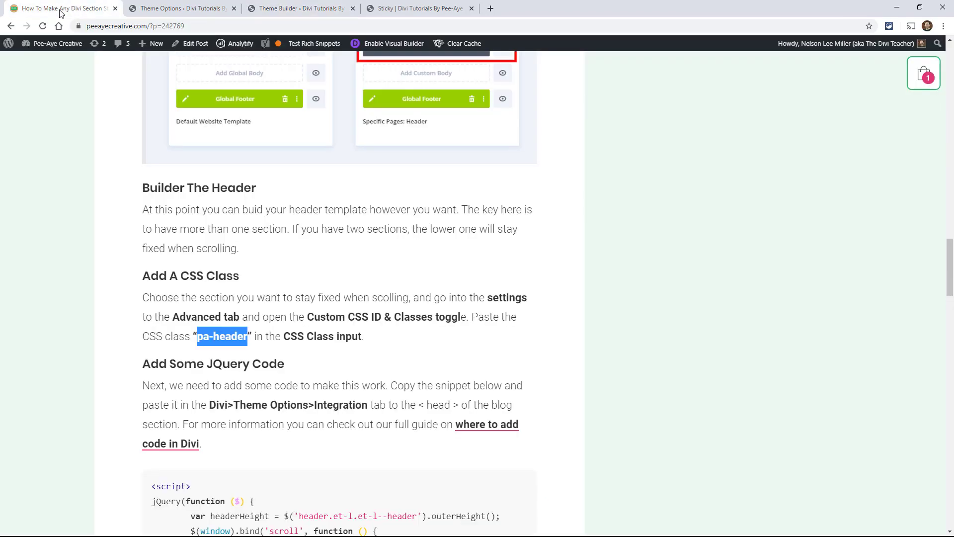
pyautogui.scroll(-2, 279, 294)
pyautogui.click(278, 310)
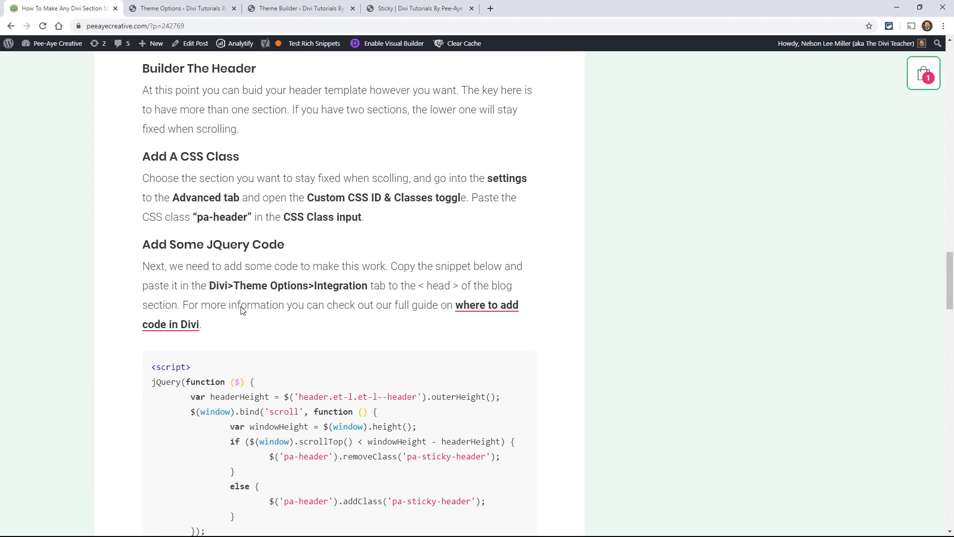
pyautogui.scroll(-2, 243, 310)
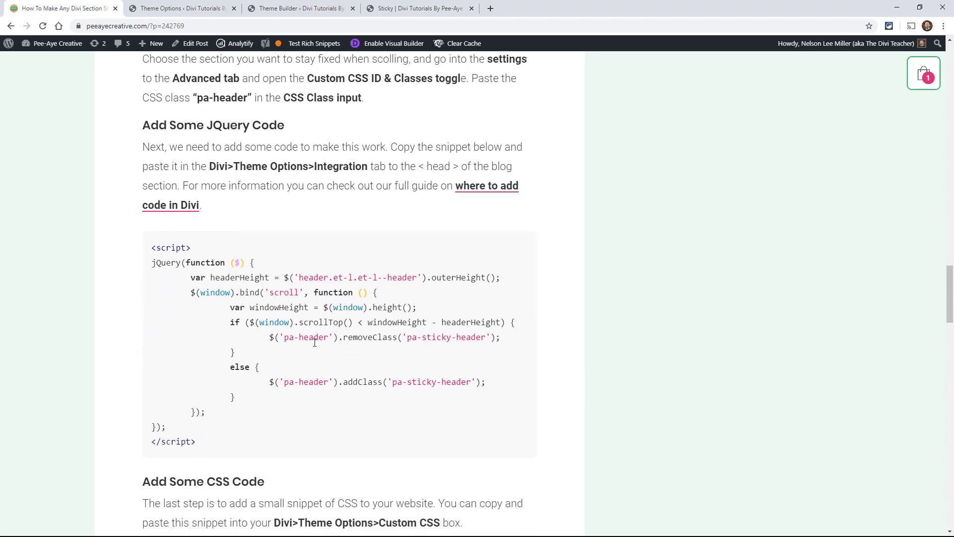
# Skim the 'Where To Add Custom Code In Divi' guide, then select the whole jQuery snippet.
pyautogui.click(486, 192)
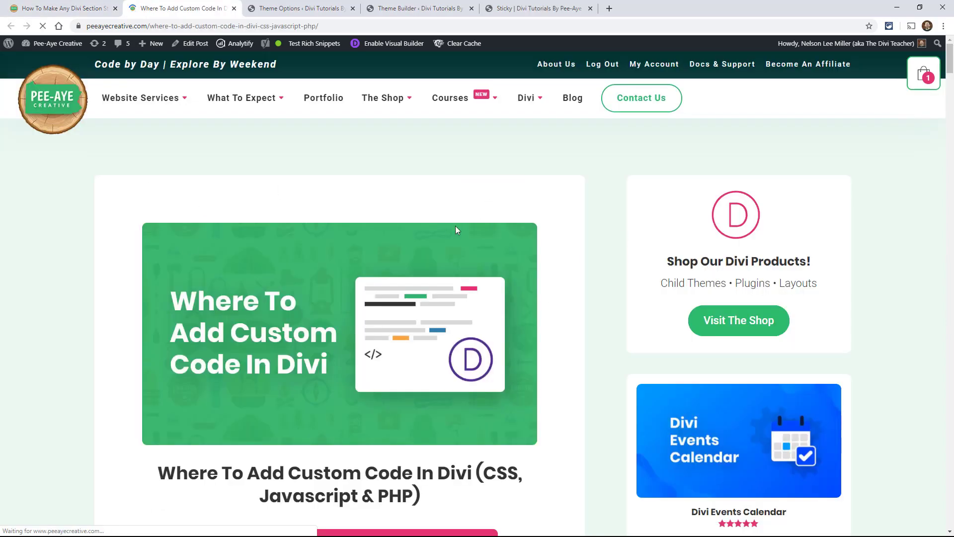
pyautogui.scroll(-1, 545, 342)
pyautogui.scroll(-2, 545, 342)
pyautogui.scroll(-2, 488, 302)
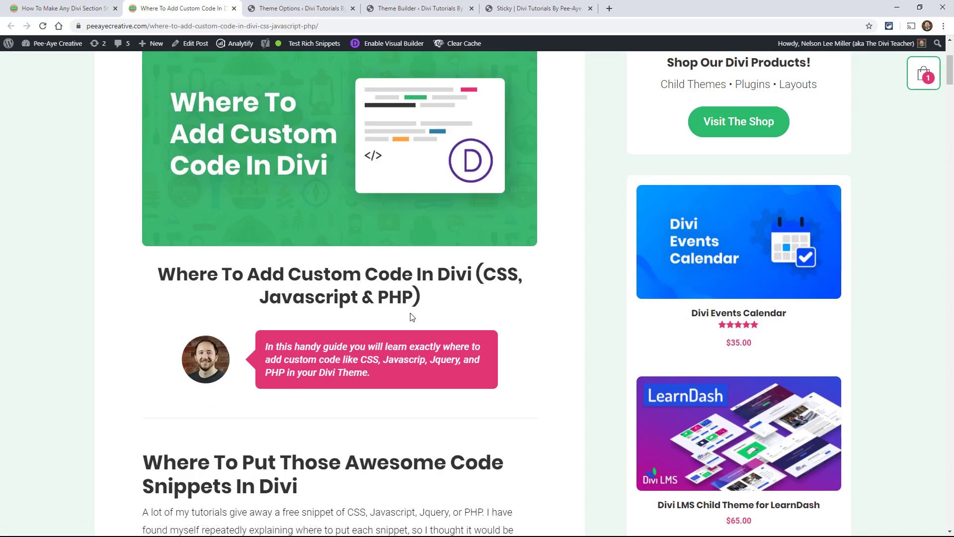
pyautogui.scroll(-2, 411, 317)
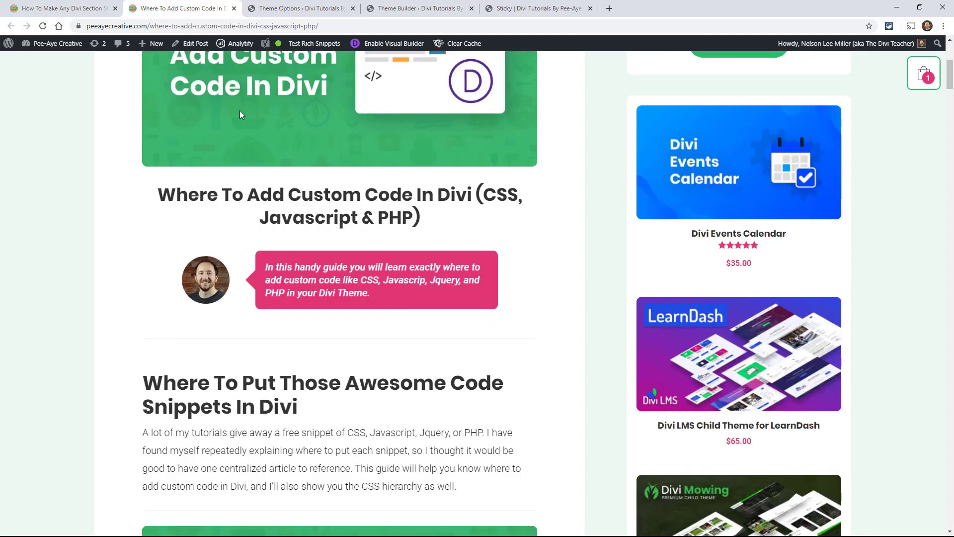
pyautogui.click(234, 9)
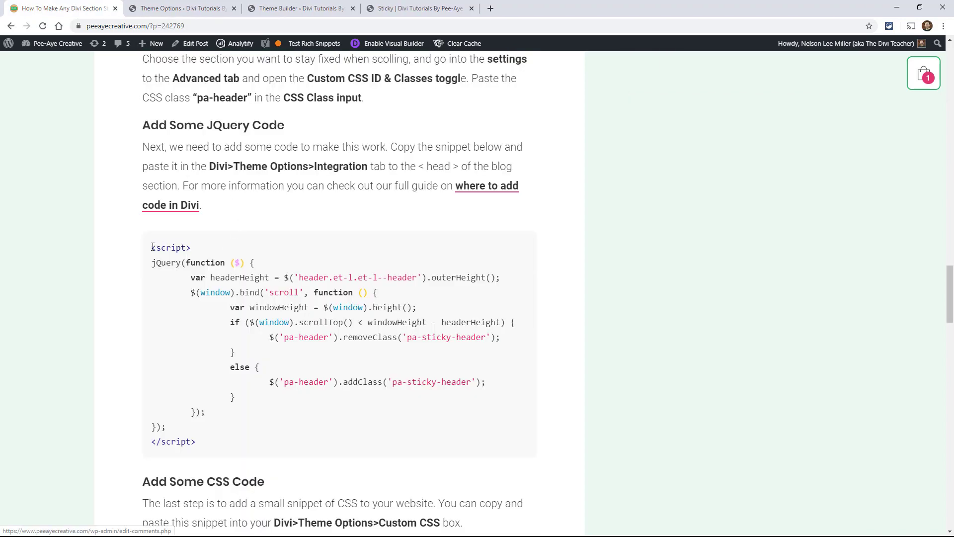
pyautogui.moveTo(155, 247); pyautogui.dragTo(202, 456)
pyautogui.hotkey('ctrl', 'c')
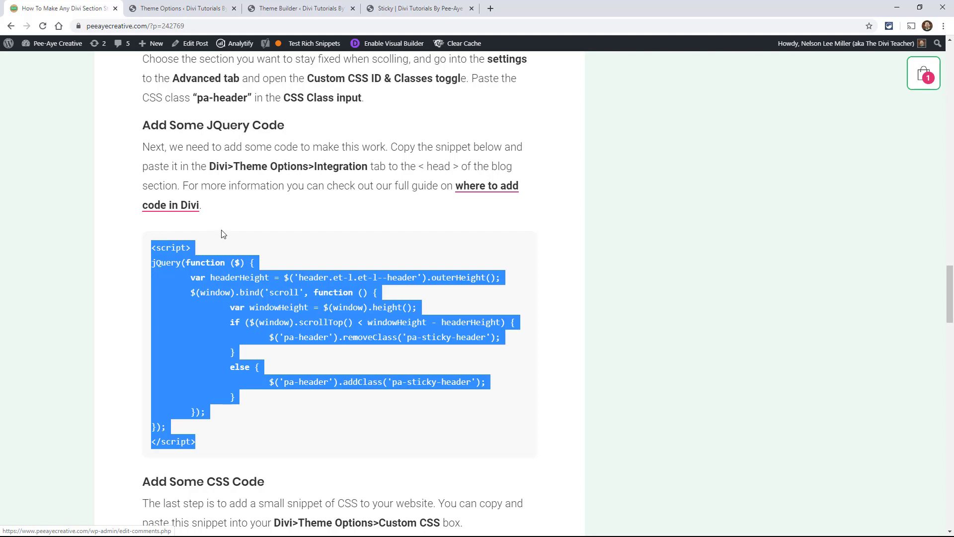
# Go to Divi Theme Options and bring up the Integration code settings.
pyautogui.click(174, 9)
pyautogui.scroll(-7, 230, 322)
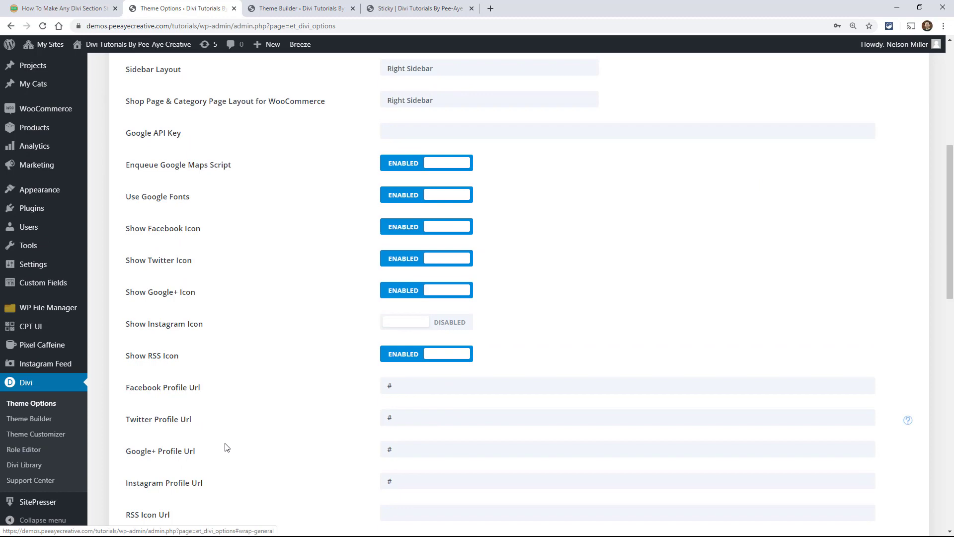
pyautogui.scroll(-5, 221, 427)
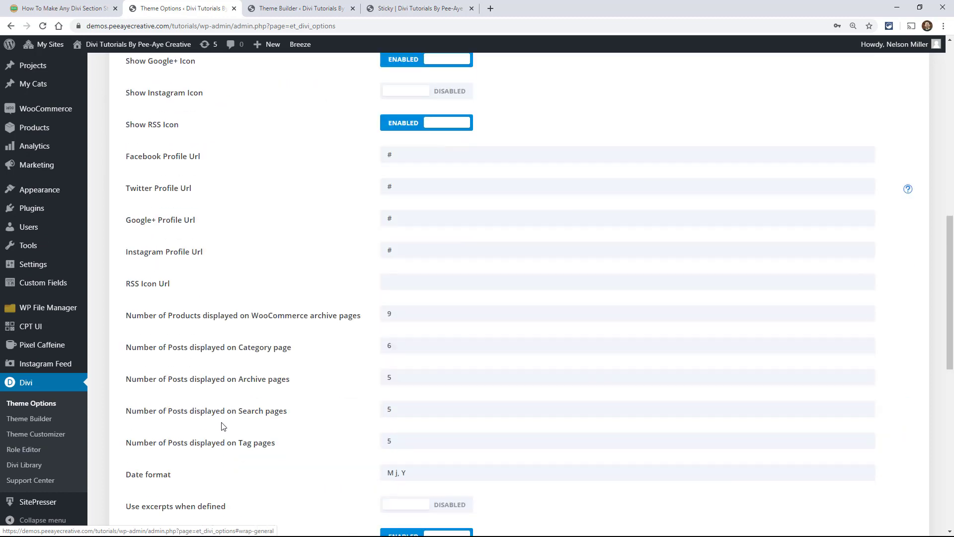
pyautogui.click(34, 402)
pyautogui.scroll(1, 217, 374)
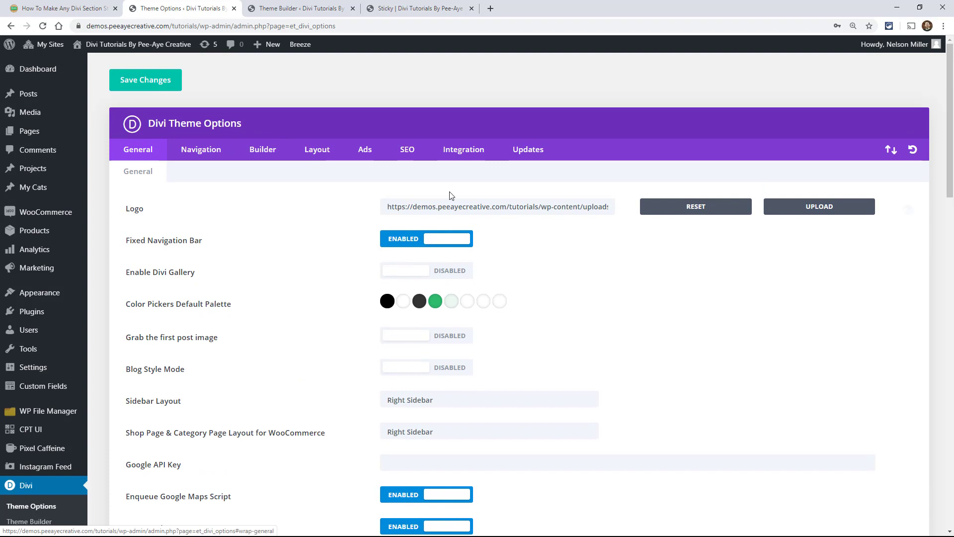
pyautogui.click(461, 155)
# Paste the jQuery pa-header sticky script on a new line below the existing head code.
pyautogui.click(401, 373)
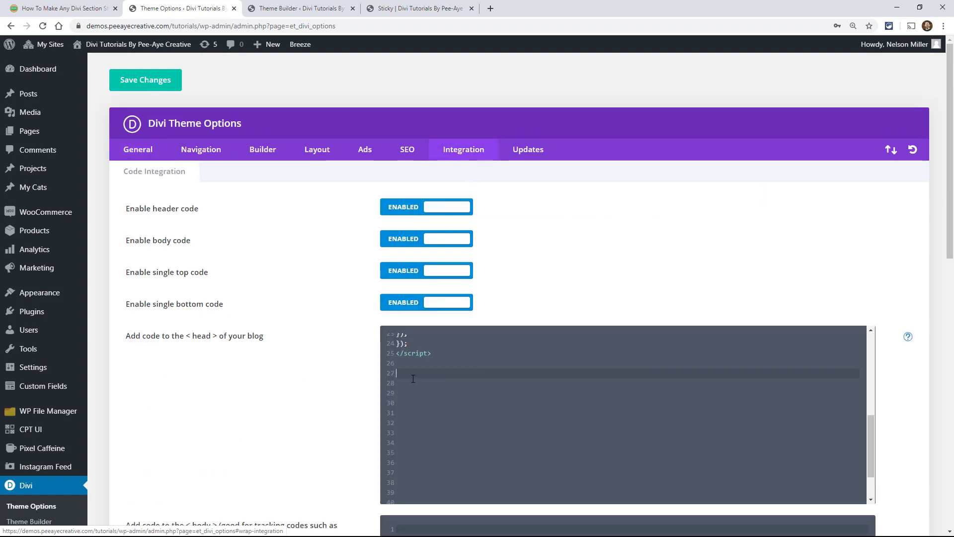
pyautogui.press('Return')
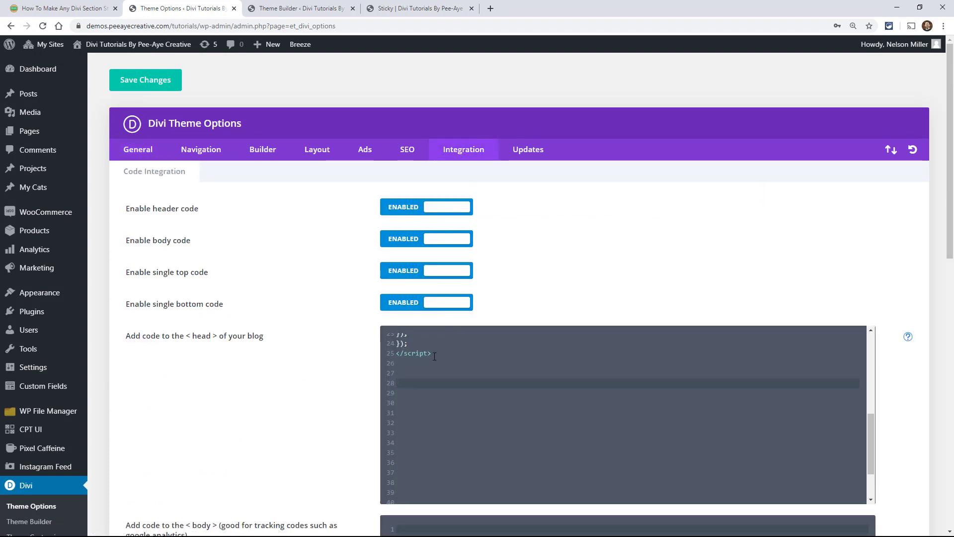
pyautogui.hotkey('ctrl', 'v')
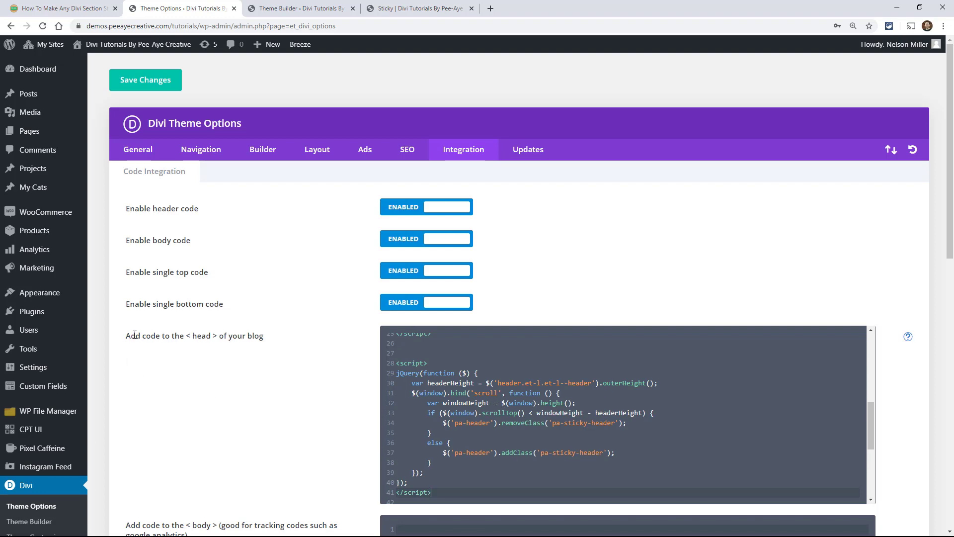
pyautogui.moveTo(125, 337); pyautogui.dragTo(264, 336)
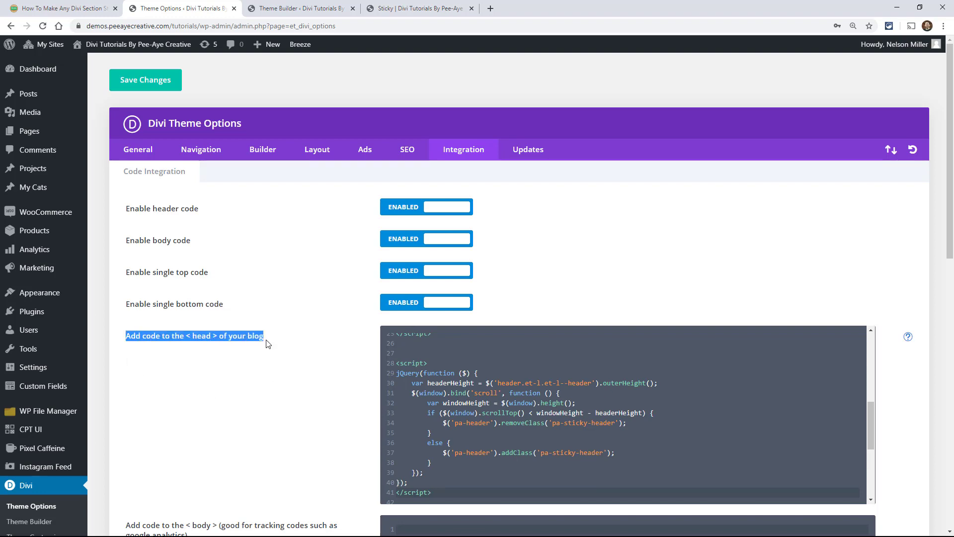
pyautogui.click(444, 383)
# Copy the article's .pa-sticky-header CSS (position: fixed!important; top: 0; width: 100%) into Custom CSS and save.
pyautogui.hotkey('ctrl', 'shift', 'Tab')
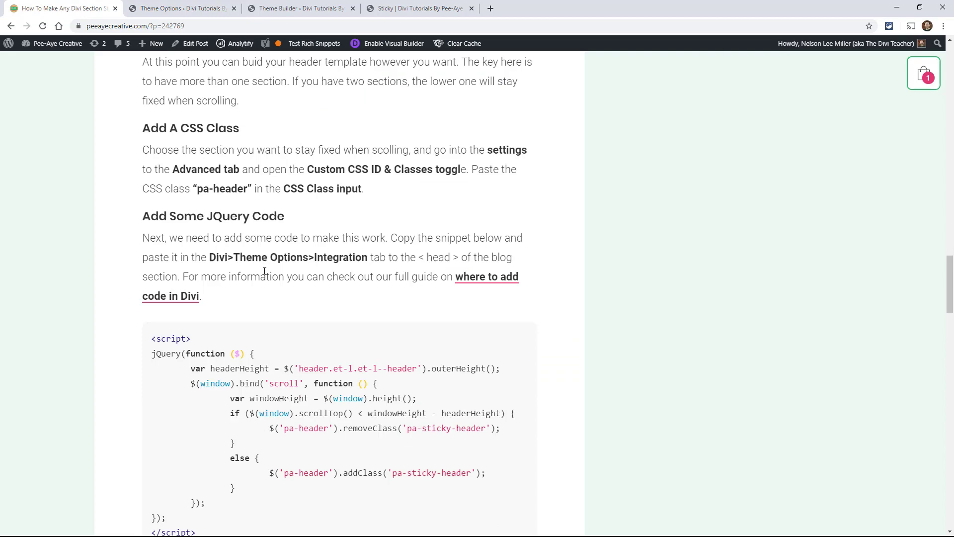
pyautogui.scroll(-7, 542, 313)
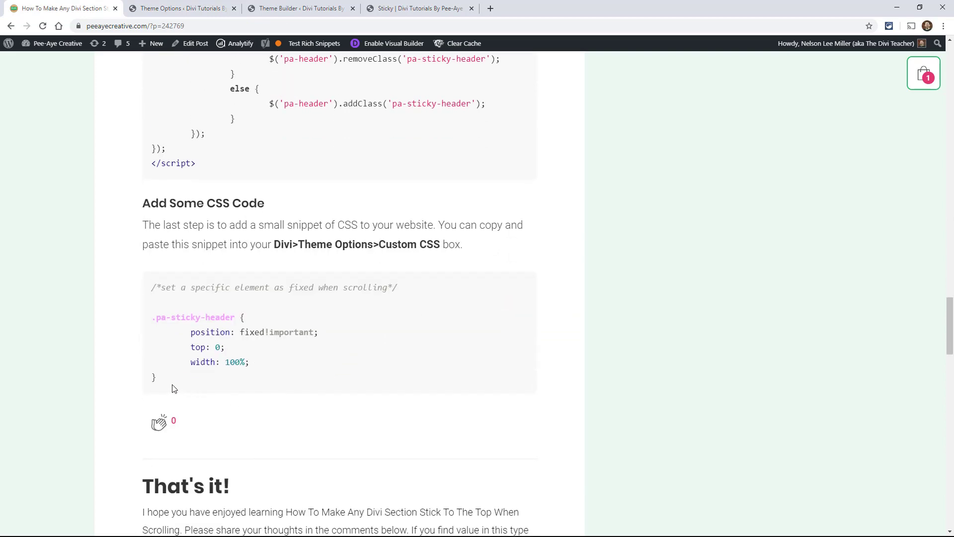
pyautogui.moveTo(164, 379); pyautogui.dragTo(147, 289)
pyautogui.hotkey('ctrl', 'c')
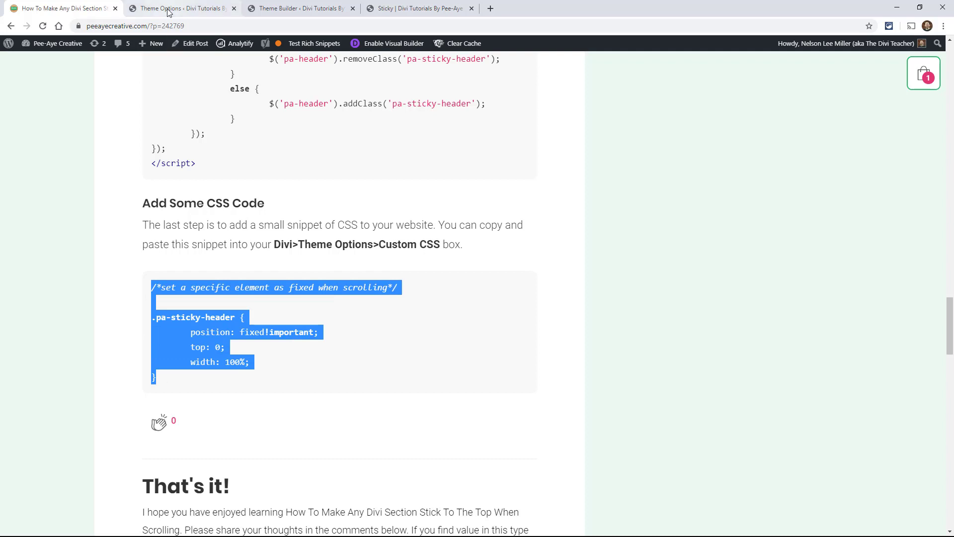
pyautogui.hotkey('ctrl', 'Tab')
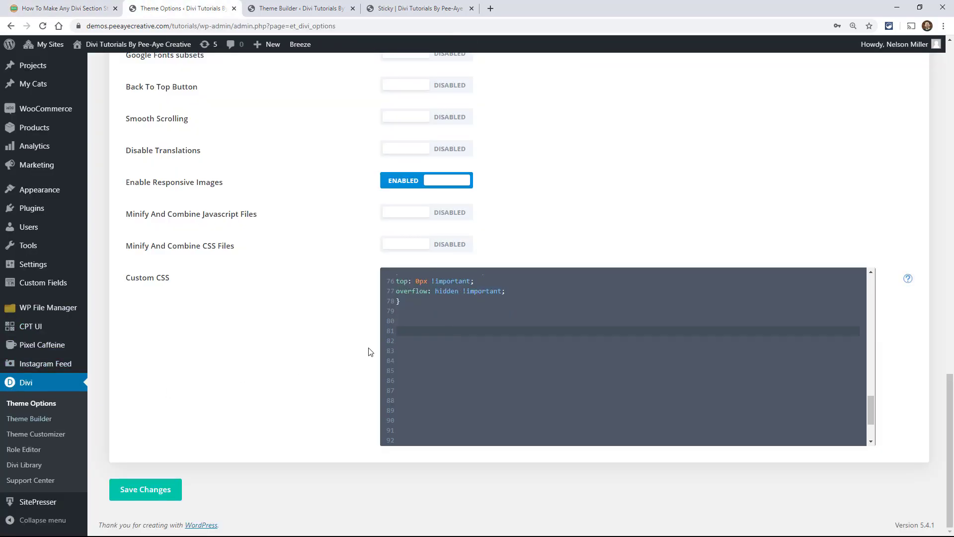
pyautogui.hotkey('ctrl', 'v')
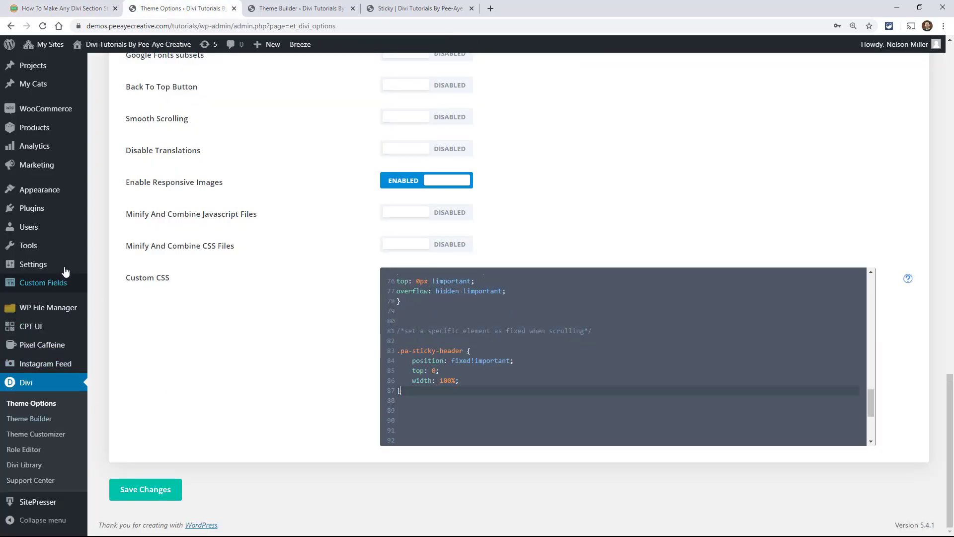
pyautogui.moveTo(128, 276); pyautogui.dragTo(178, 282)
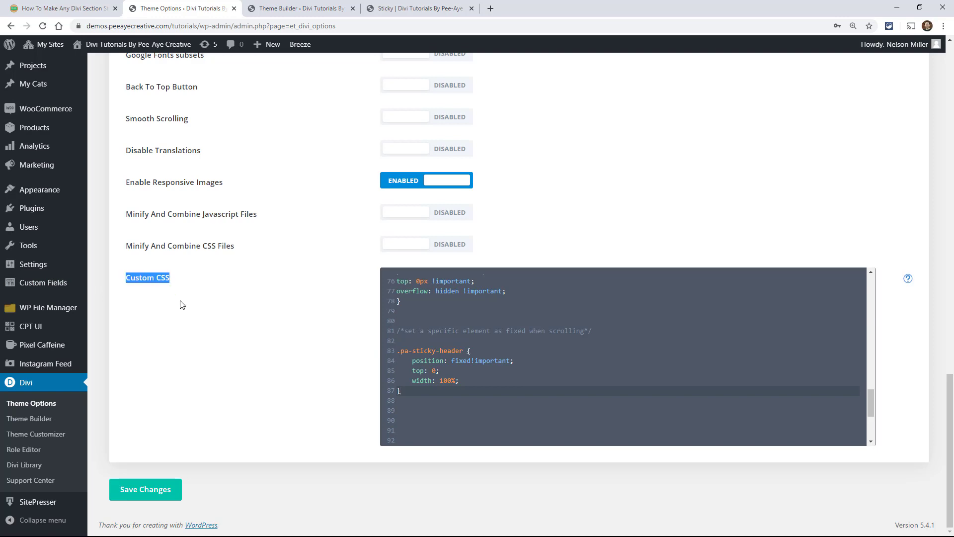
pyautogui.hotkey('ctrl', 's')
pyautogui.scroll(15, 184, 368)
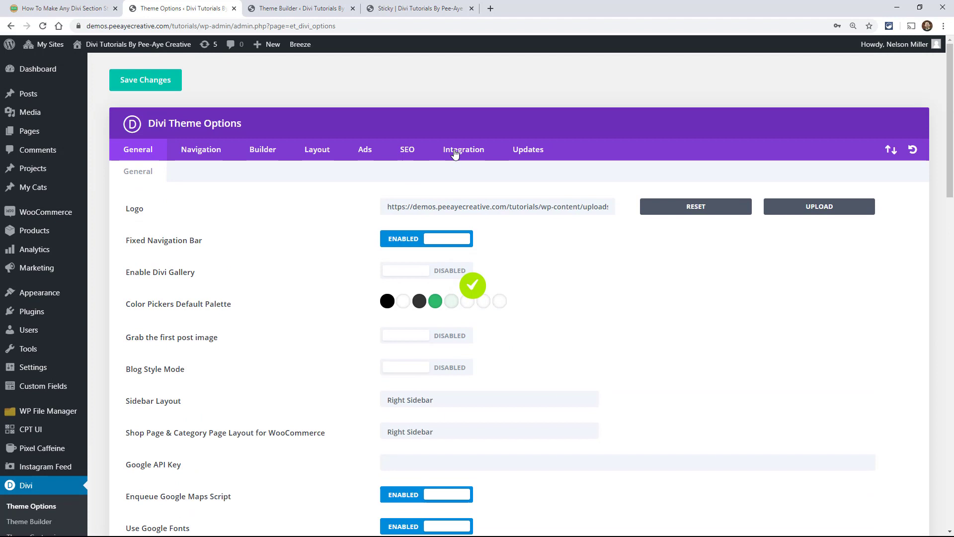
# Review the header.et-l.et-l--header selector in the Integration head code.
pyautogui.click(463, 149)
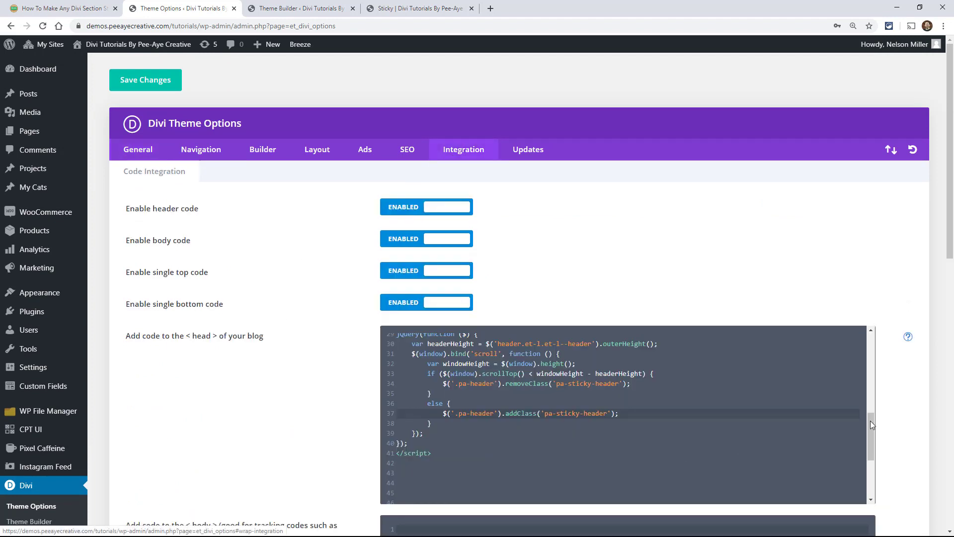
pyautogui.moveTo(871, 427); pyautogui.dragTo(870, 422)
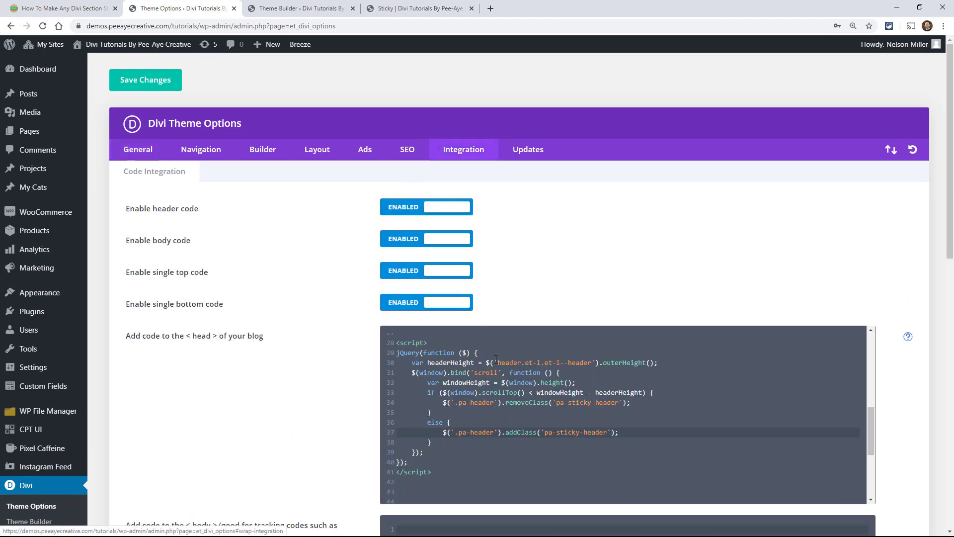
pyautogui.moveTo(498, 359); pyautogui.dragTo(590, 365)
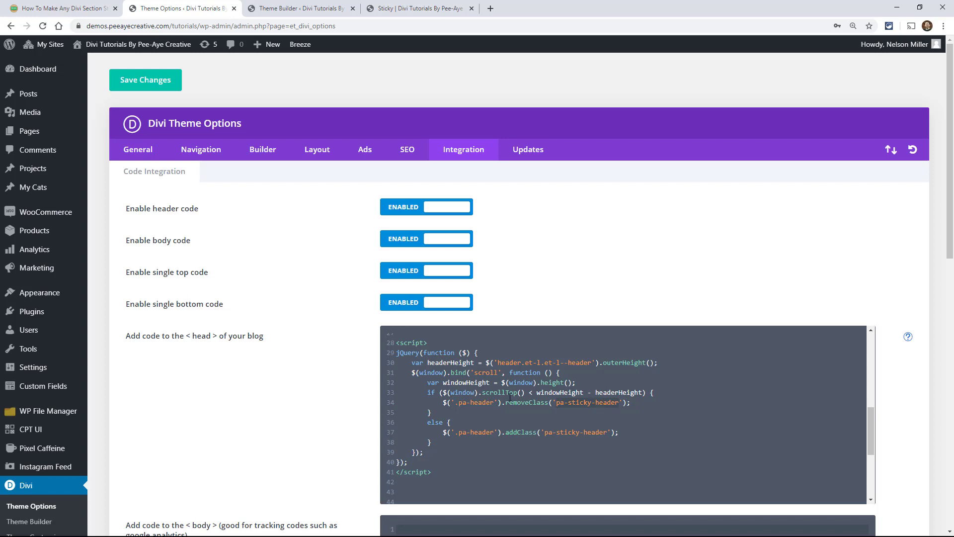
# Save the theme options from the General tab and switch to the Sticky demo page.
pyautogui.click(126, 155)
pyautogui.scroll(-20, 234, 298)
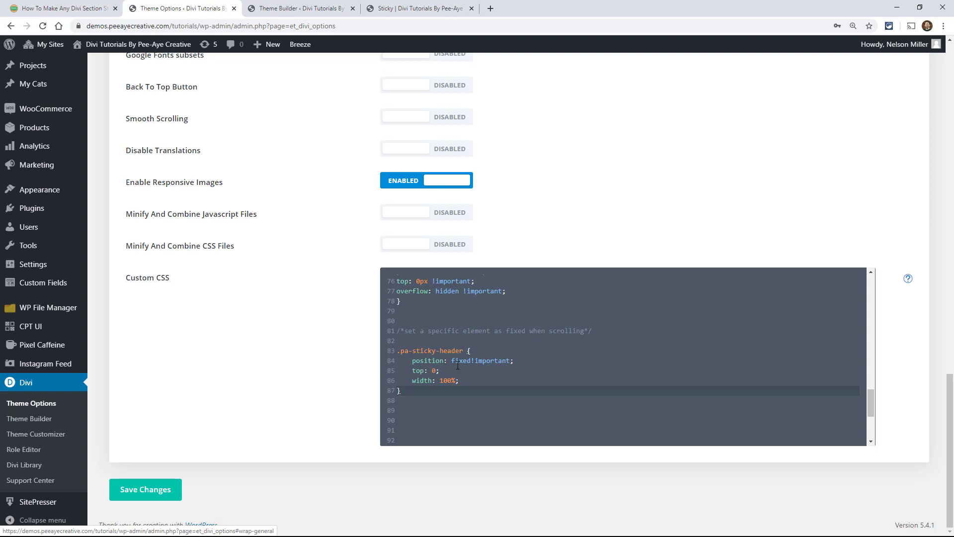
pyautogui.click(163, 489)
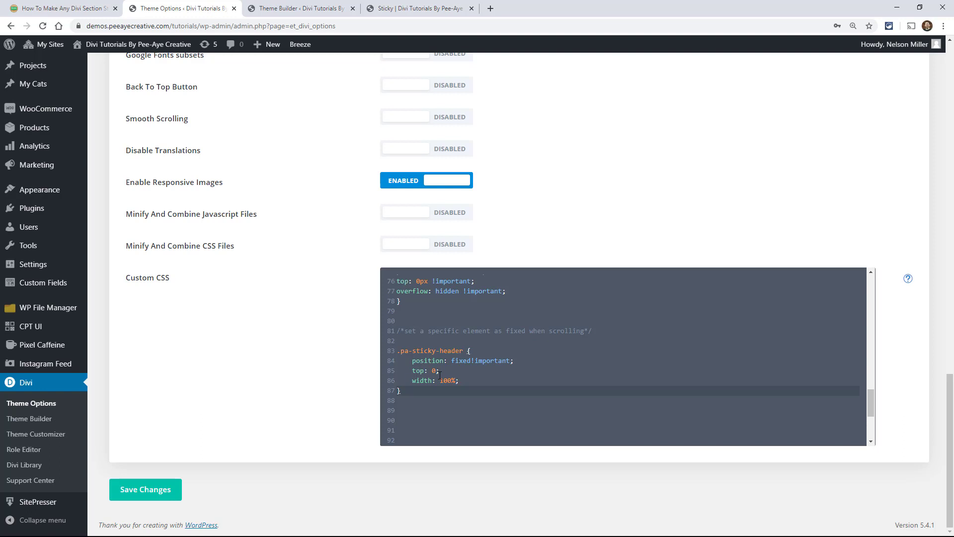
pyautogui.hotkey('ctrl', '4')
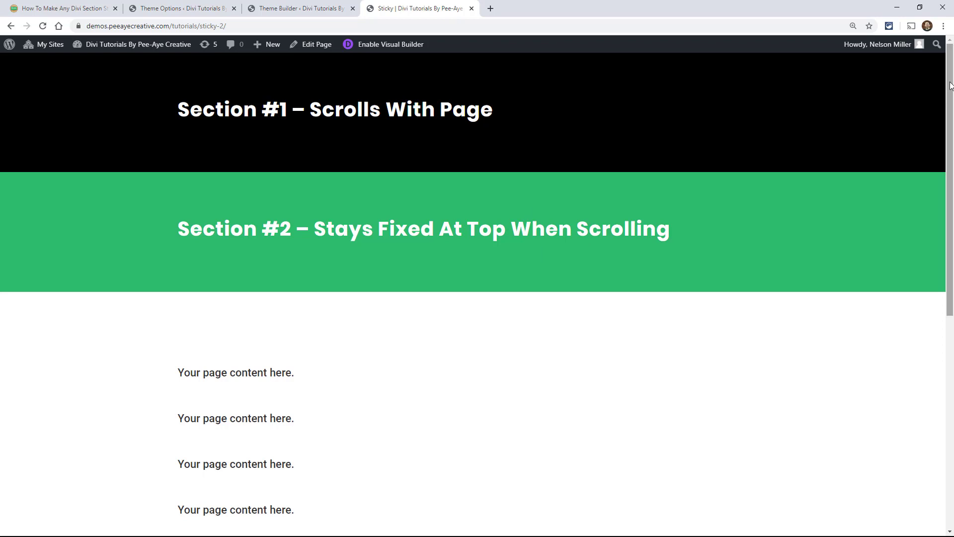
# Scroll the sticky-2 demo page down and back up, checking green Section #2 stays pinned on top.
pyautogui.moveTo(951, 118); pyautogui.dragTo(937, 85)
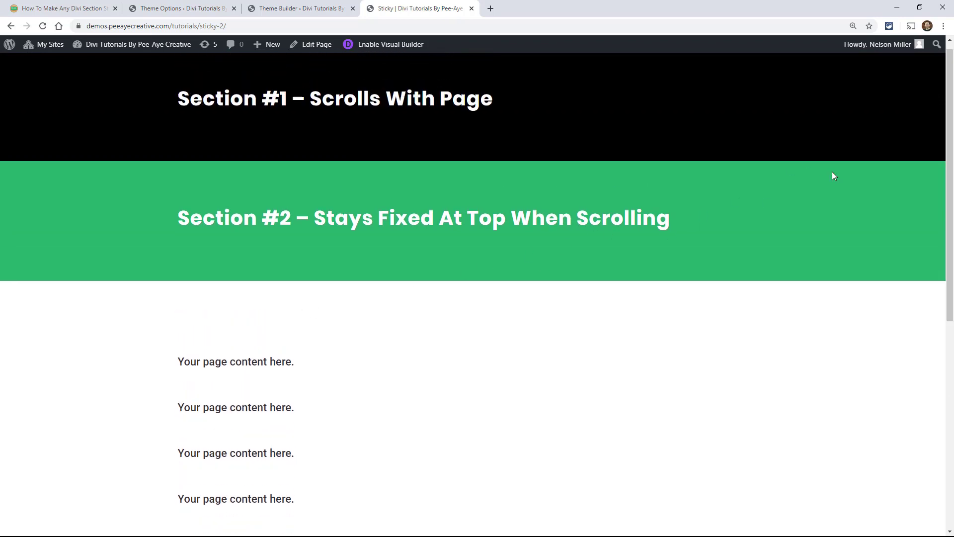
pyautogui.scroll(-2, 853, 197)
pyautogui.scroll(-3, 853, 198)
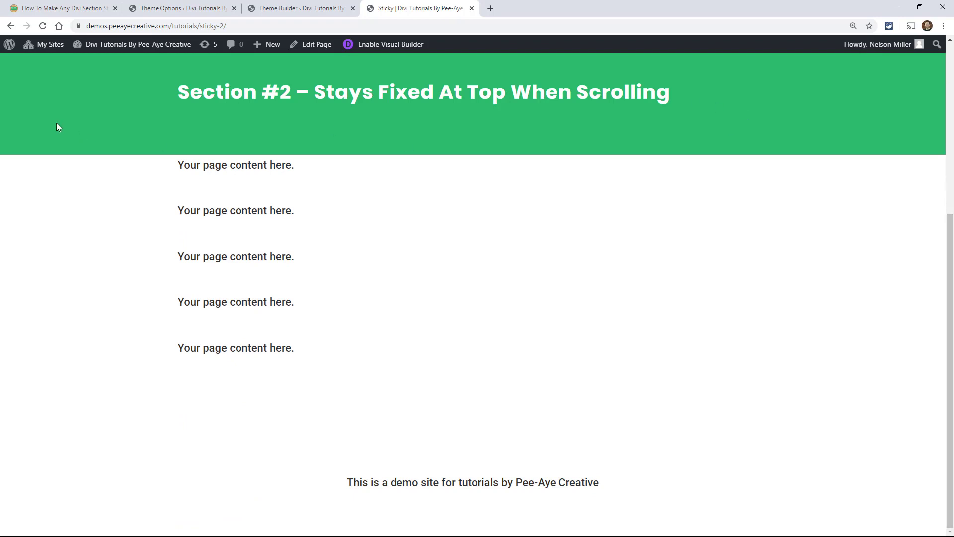
pyautogui.moveTo(951, 241); pyautogui.dragTo(951, 68)
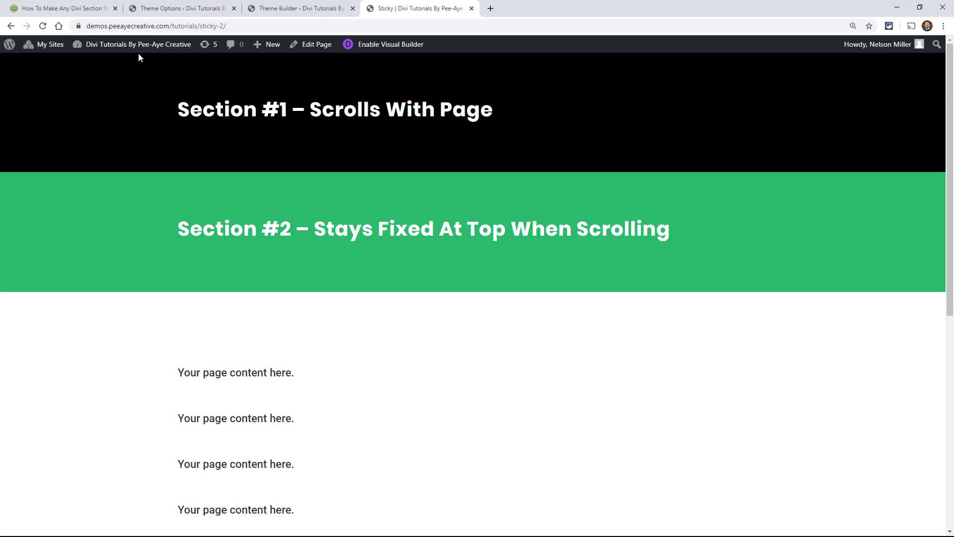
# Return to the article and scroll up to 'How To Make Any Divi Section, Row, Or Module Sticky'.
pyautogui.click(65, 9)
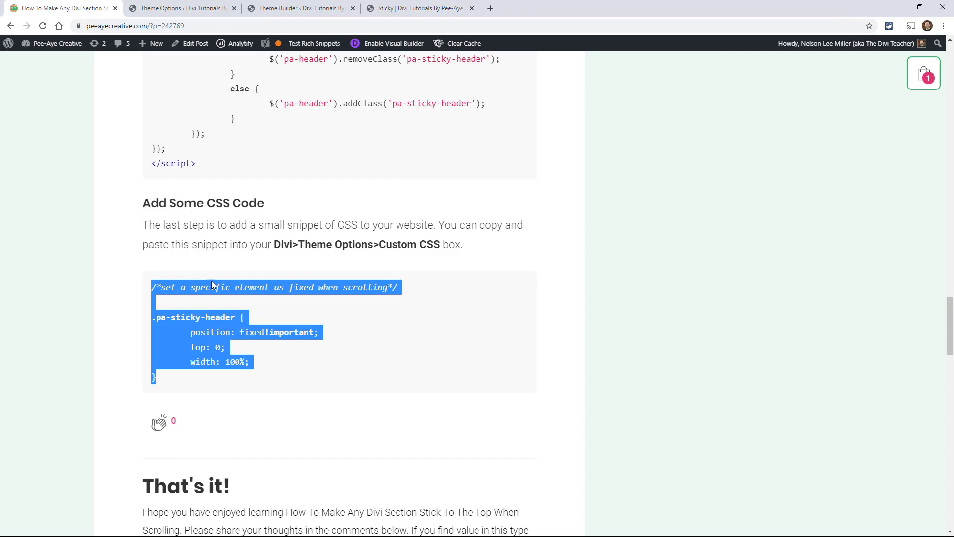
pyautogui.click(358, 247)
pyautogui.scroll(5, 401, 250)
pyautogui.scroll(9, 397, 250)
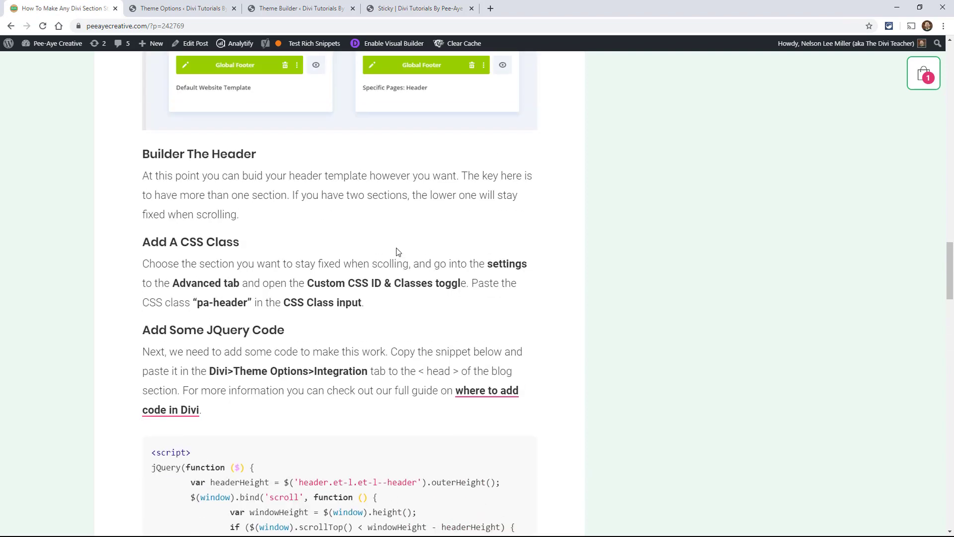
pyautogui.scroll(4, 397, 248)
pyautogui.scroll(1, 397, 248)
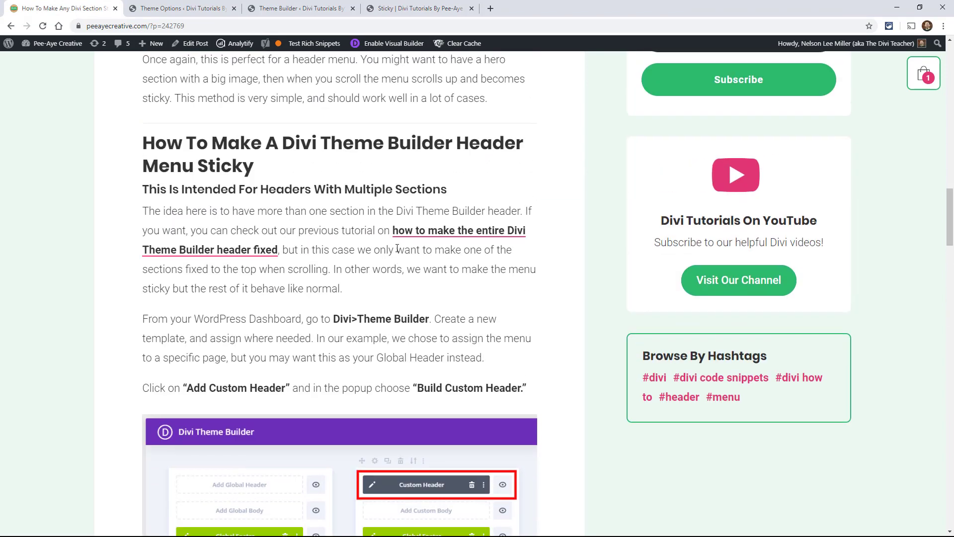
pyautogui.scroll(1, 397, 249)
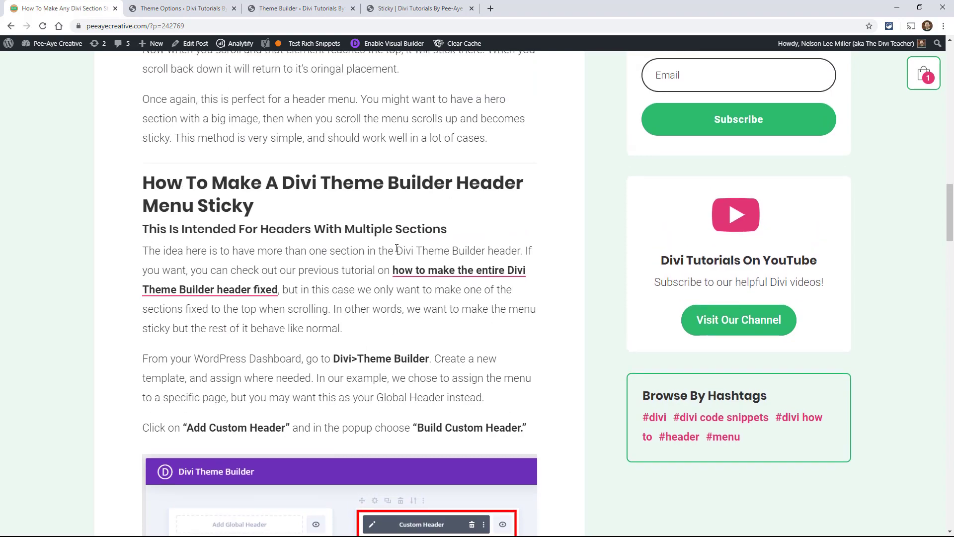
pyautogui.scroll(10, 396, 248)
pyautogui.scroll(-4, 398, 251)
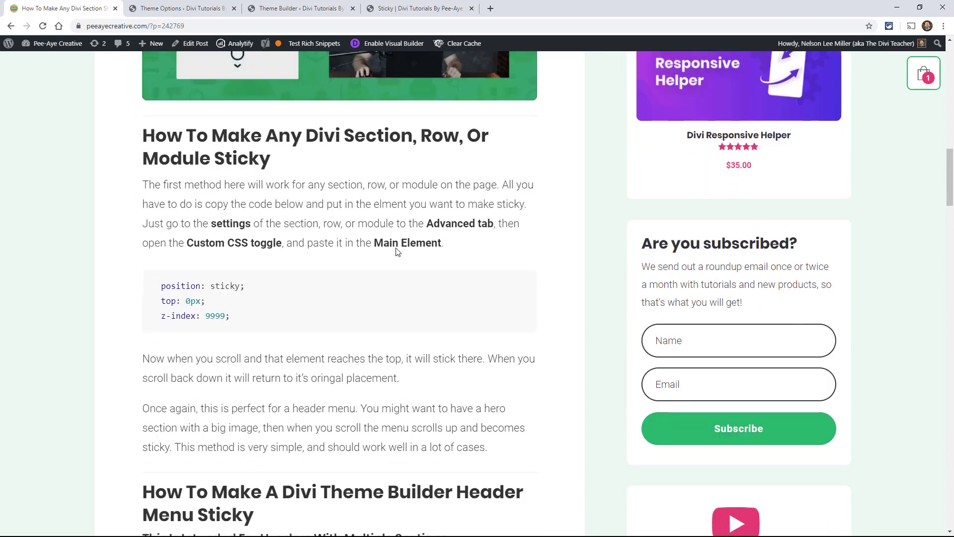